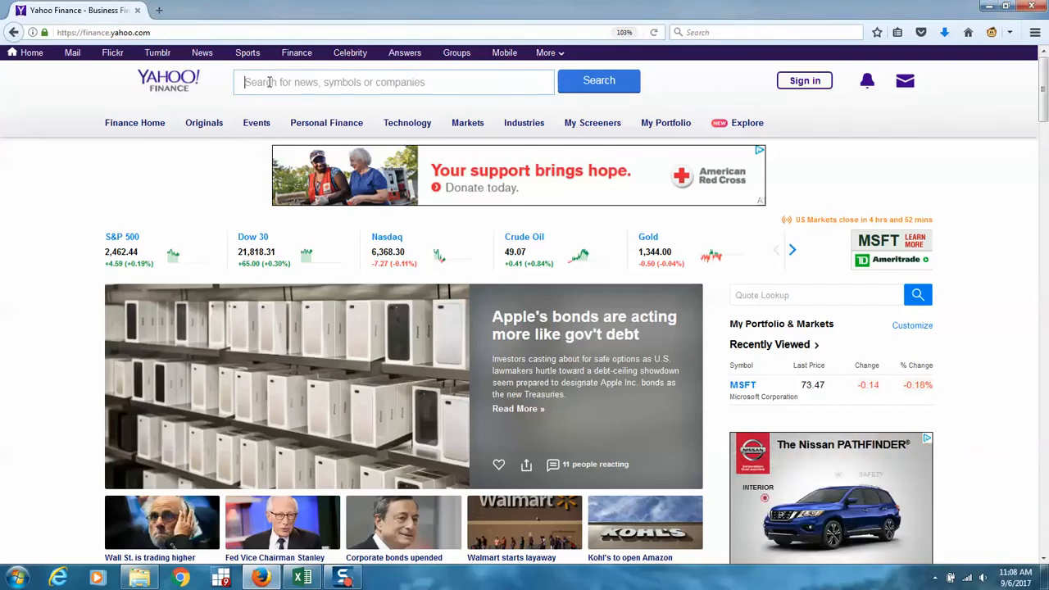
- Look up the MSFT ticker for Microsoft Corporation and show its historical data
text(MSFT)
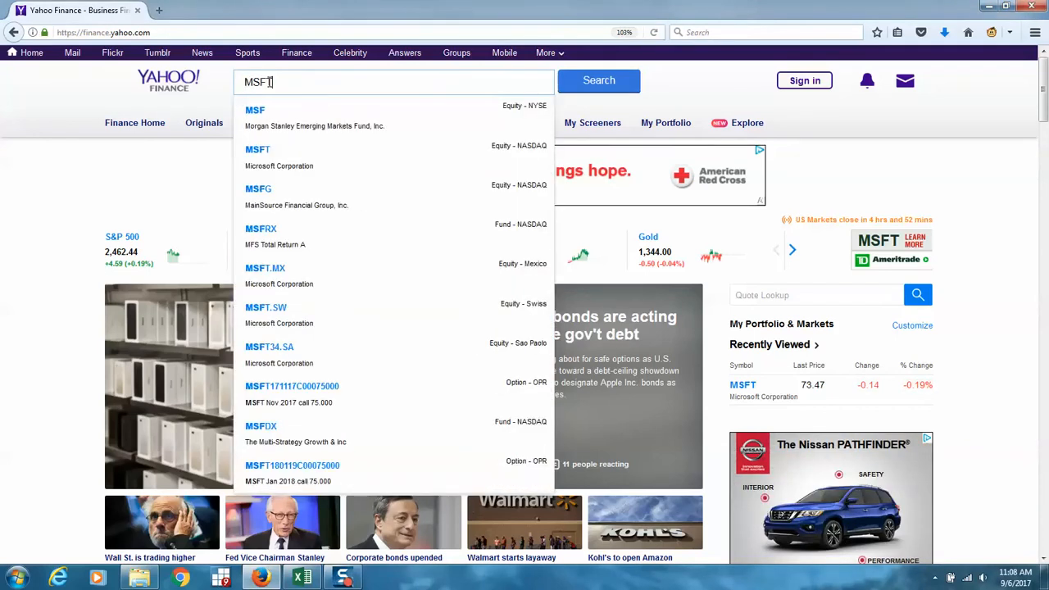
click(273, 117)
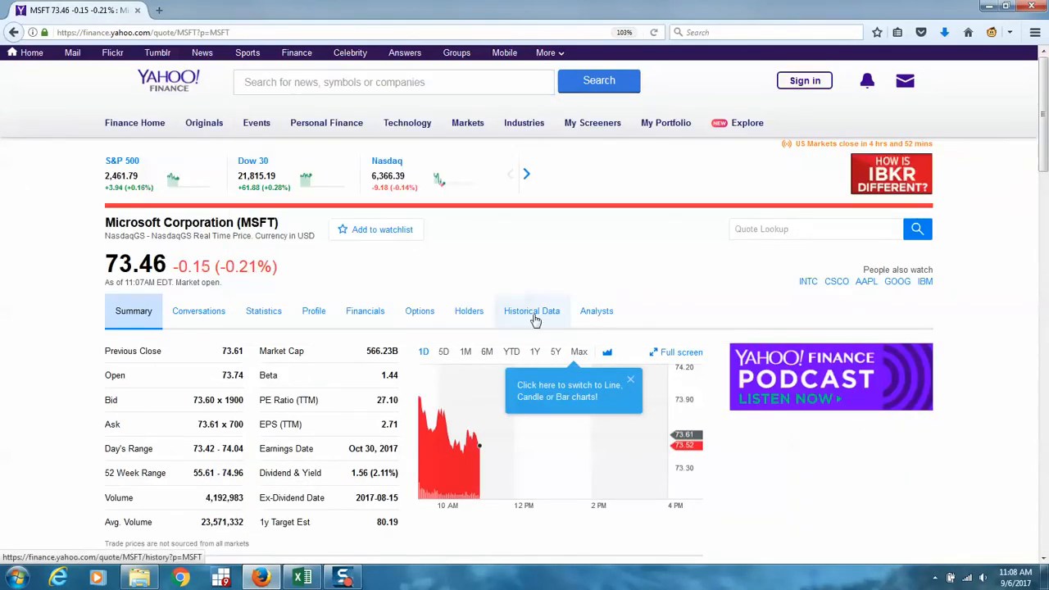
click(532, 311)
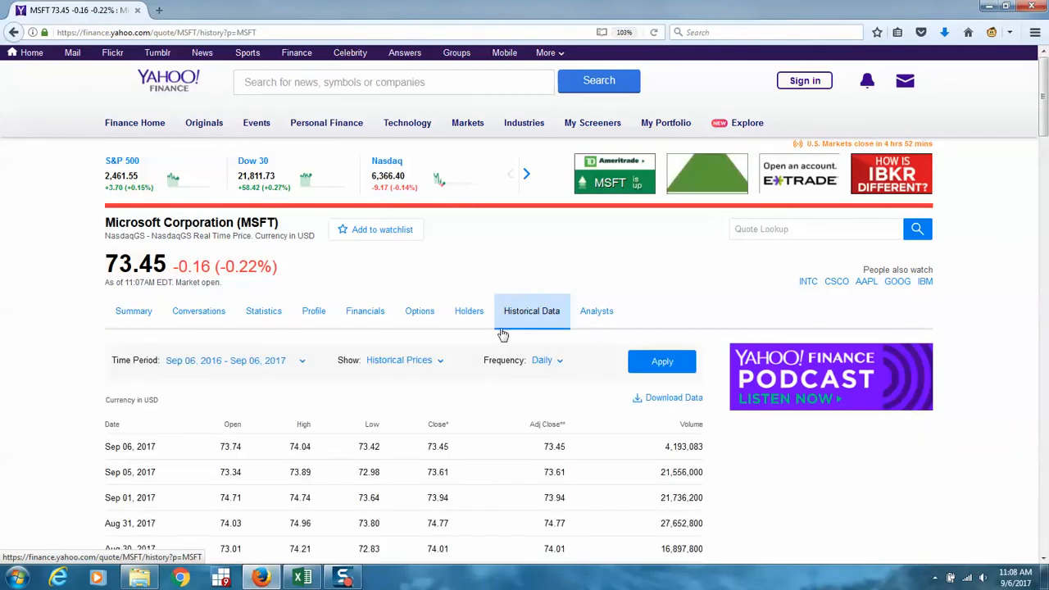
- Set the start date of the historical data's time period to 8/6/2007
click(300, 364)
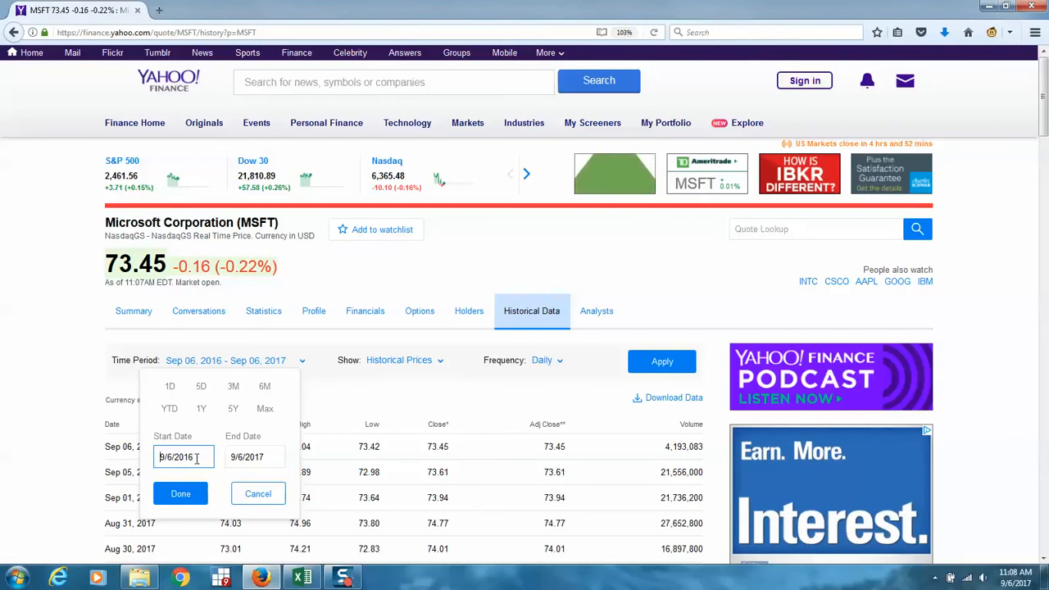
drag(195, 458, 189, 457)
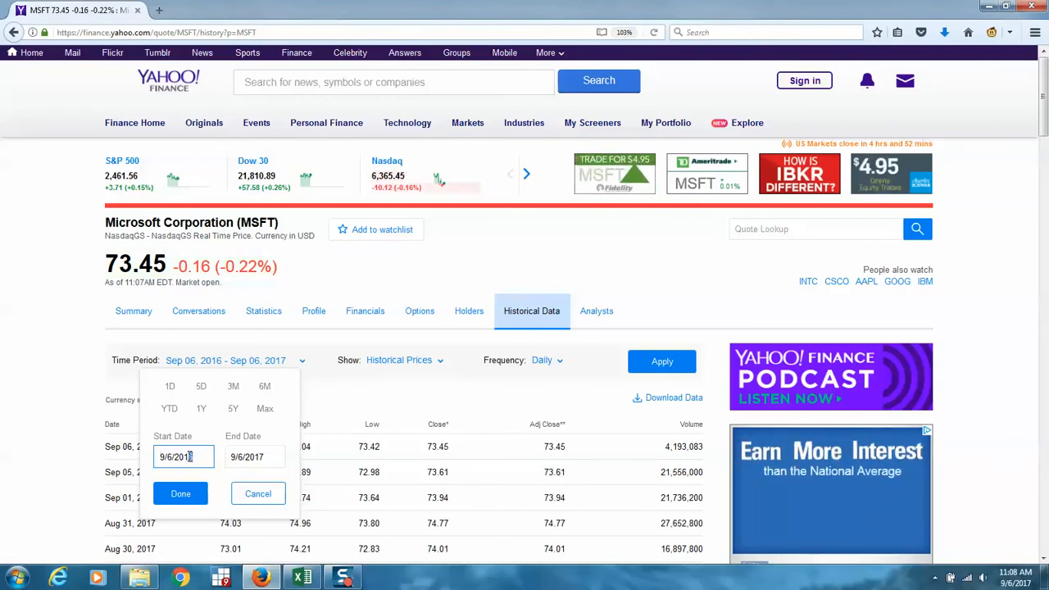
key(BackSpace)
key(BackSpace)
text(0)
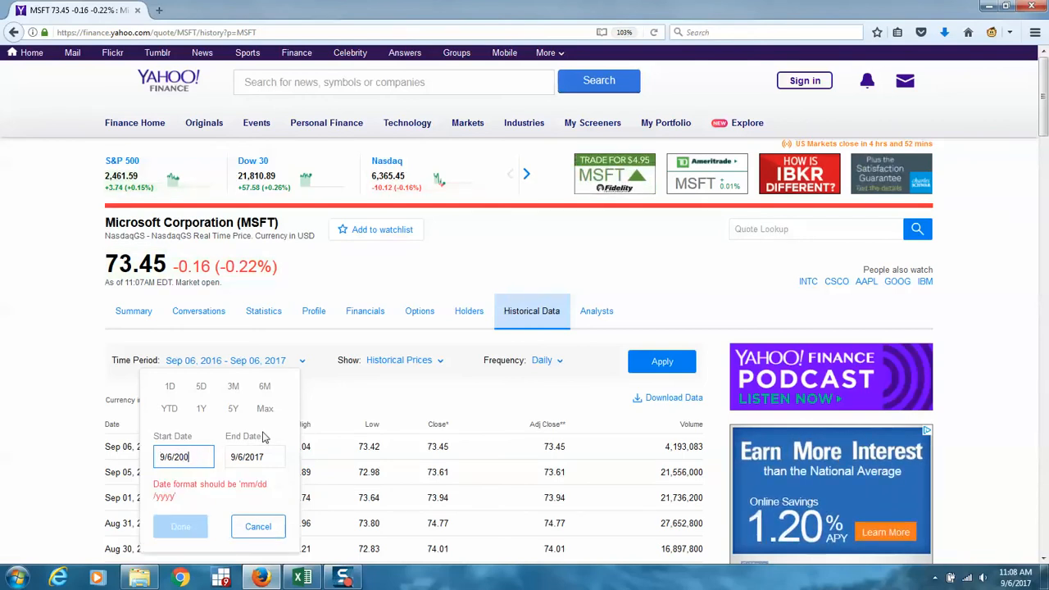
text(7)
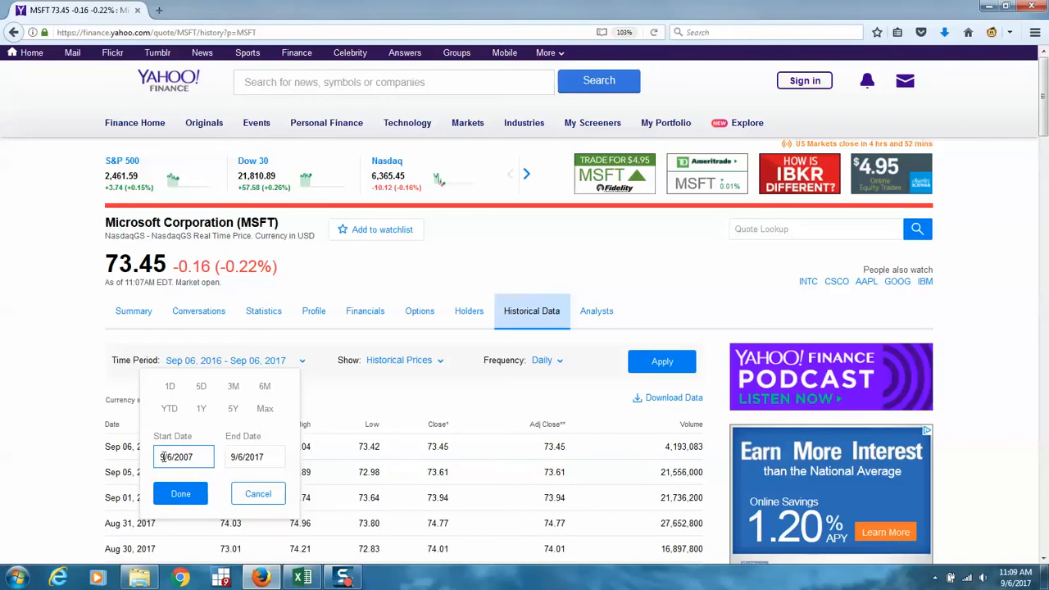
key(Delete)
text(8)
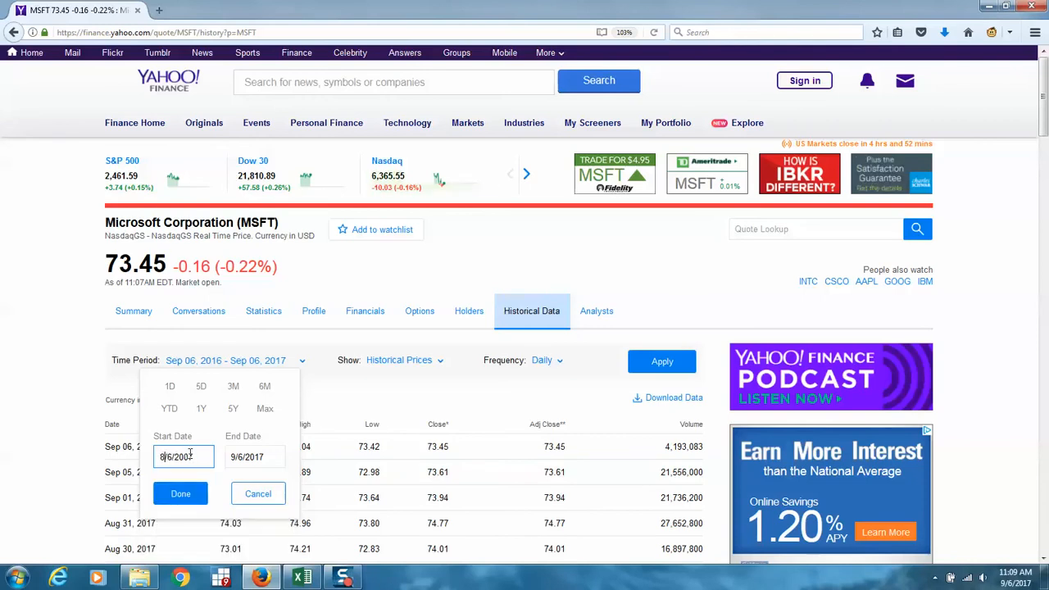
click(190, 498)
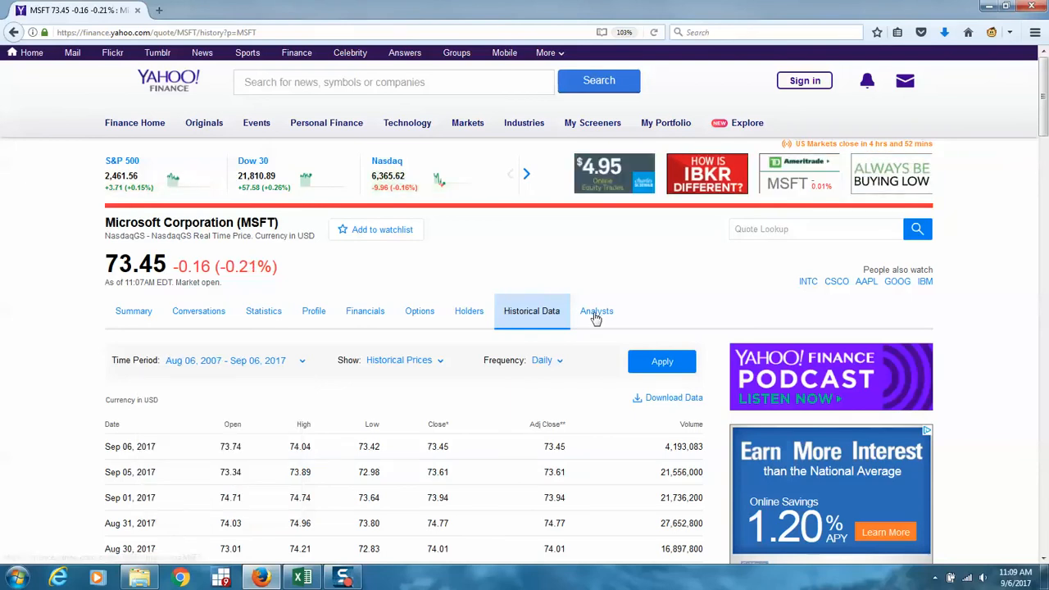
- Set the frequency of the Microsoft historical prices to Monthly and apply the settings
click(550, 362)
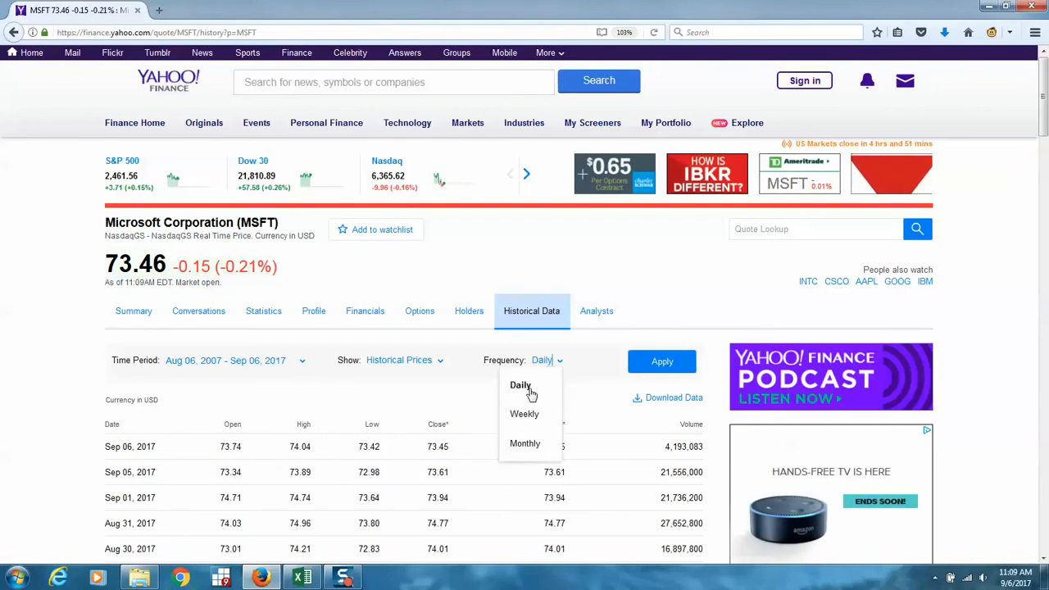
click(525, 443)
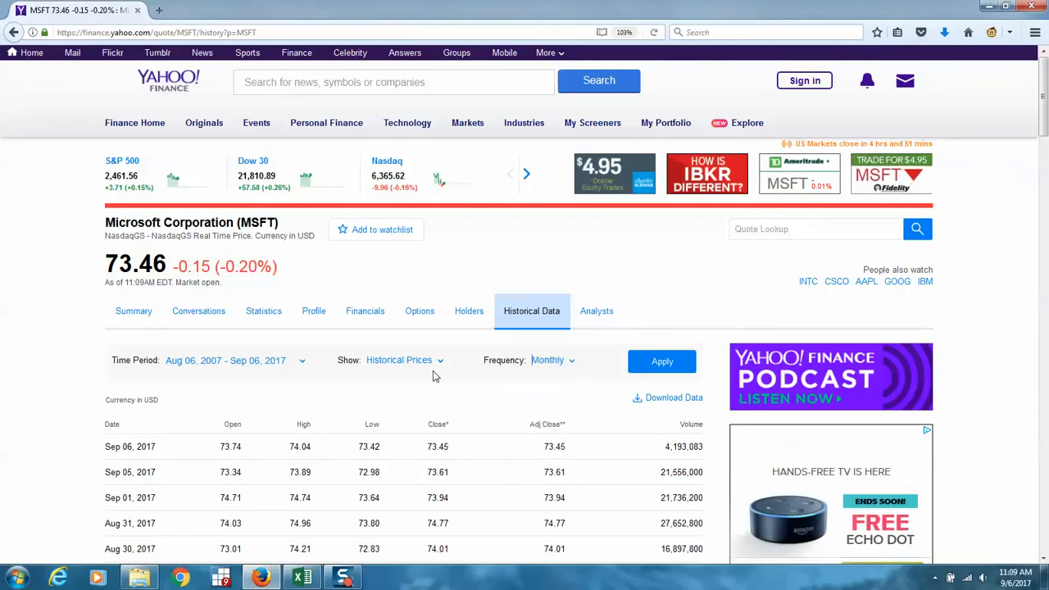
click(661, 362)
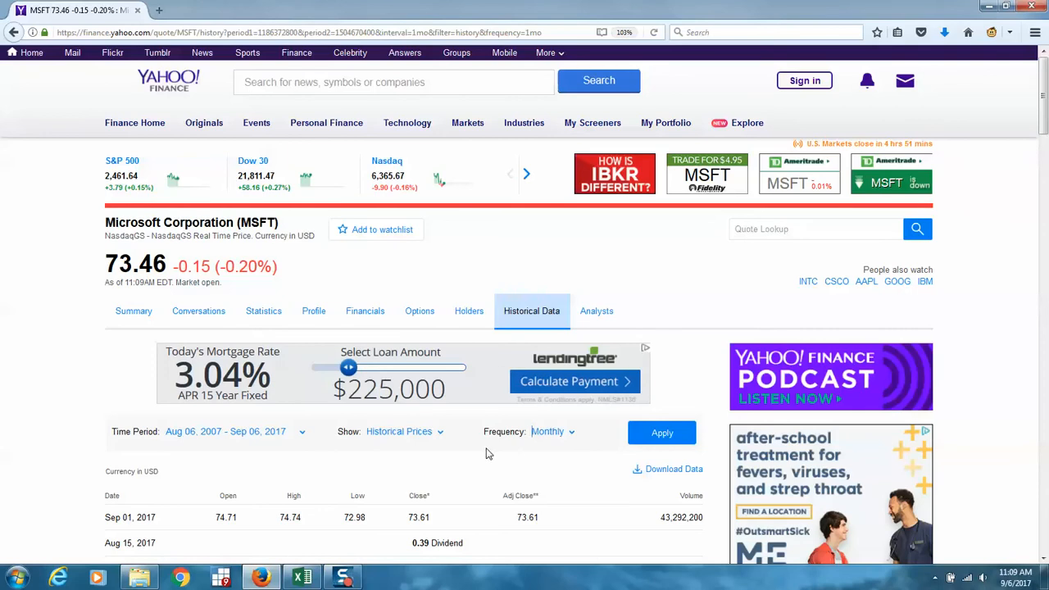
click(644, 439)
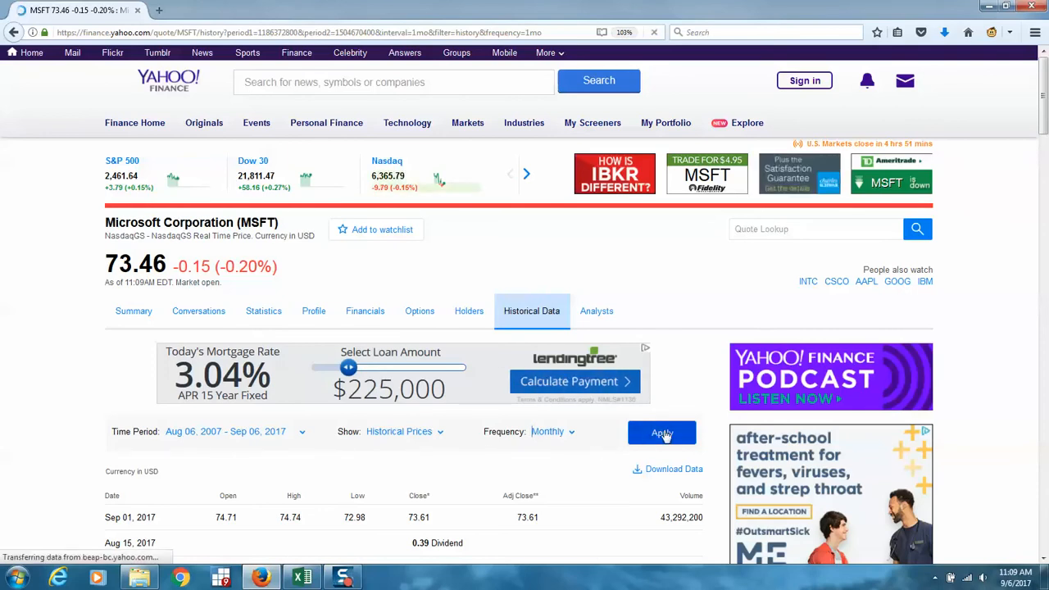
- Download the Microsoft price data into Excel and fit the Date and Volume columns to their contents
click(668, 471)
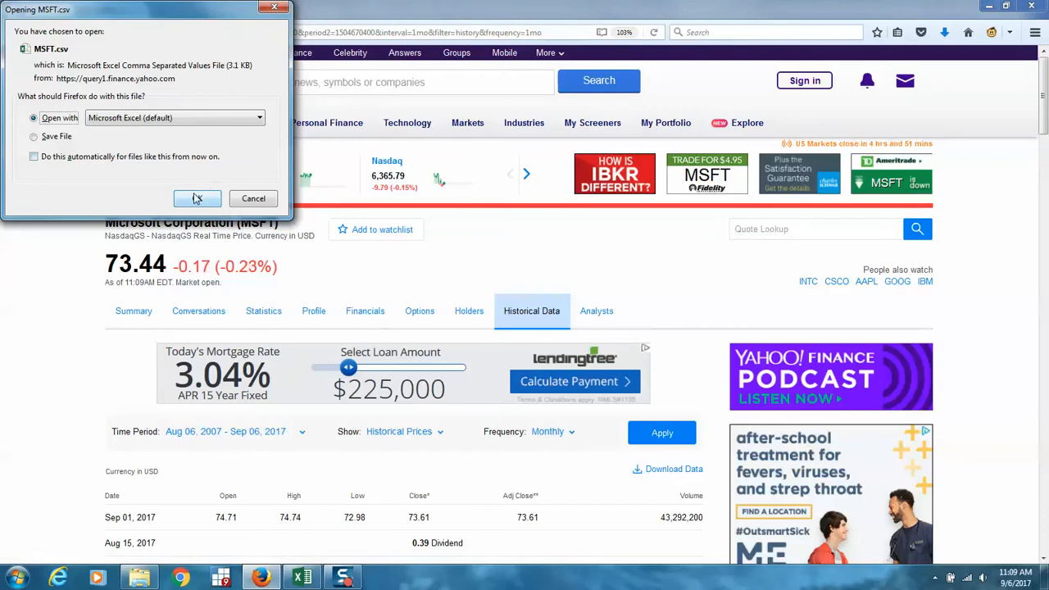
click(197, 198)
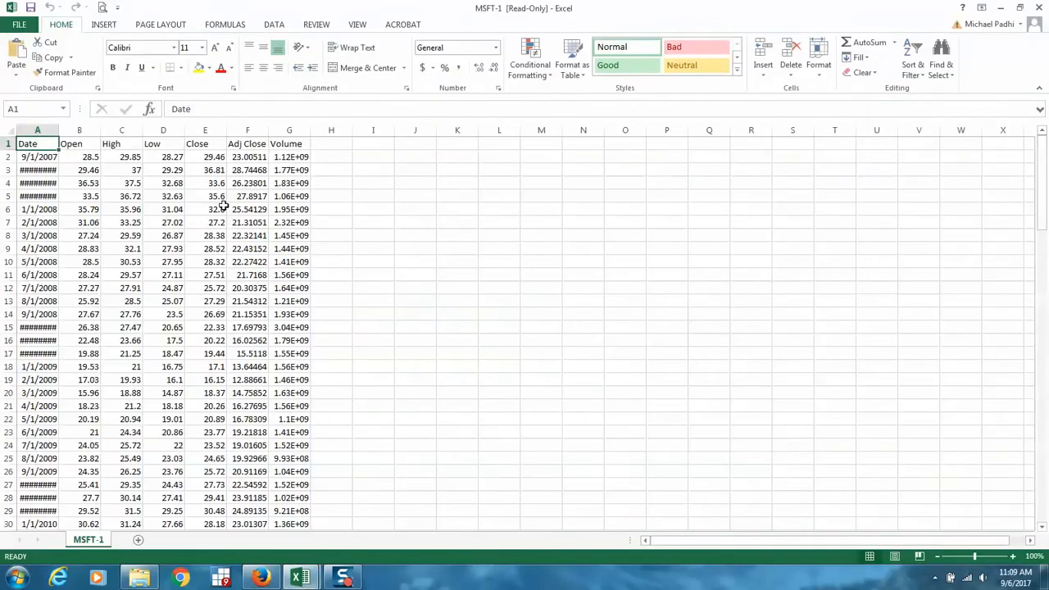
double_click(58, 133)
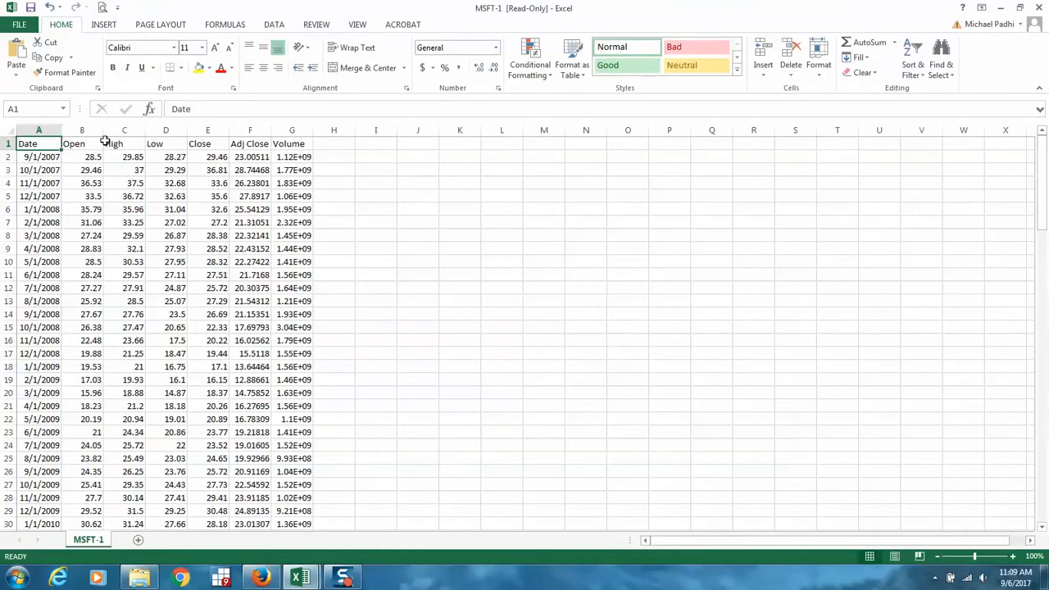
double_click(312, 130)
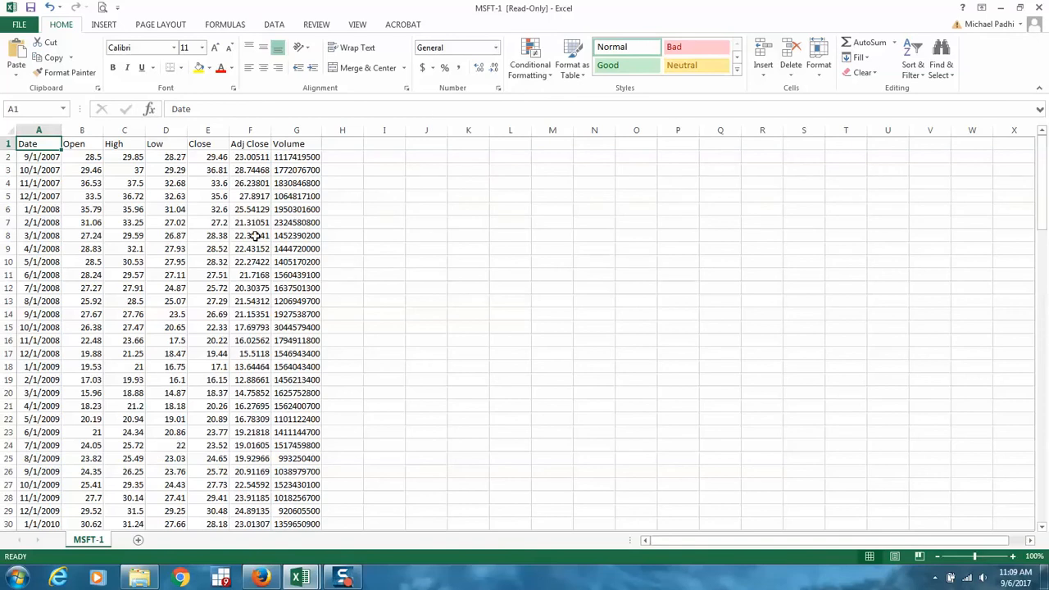
- Switch back to Yahoo Finance in Firefox and look up the S&P 500 index with the symbol ^GSPC
click(301, 579)
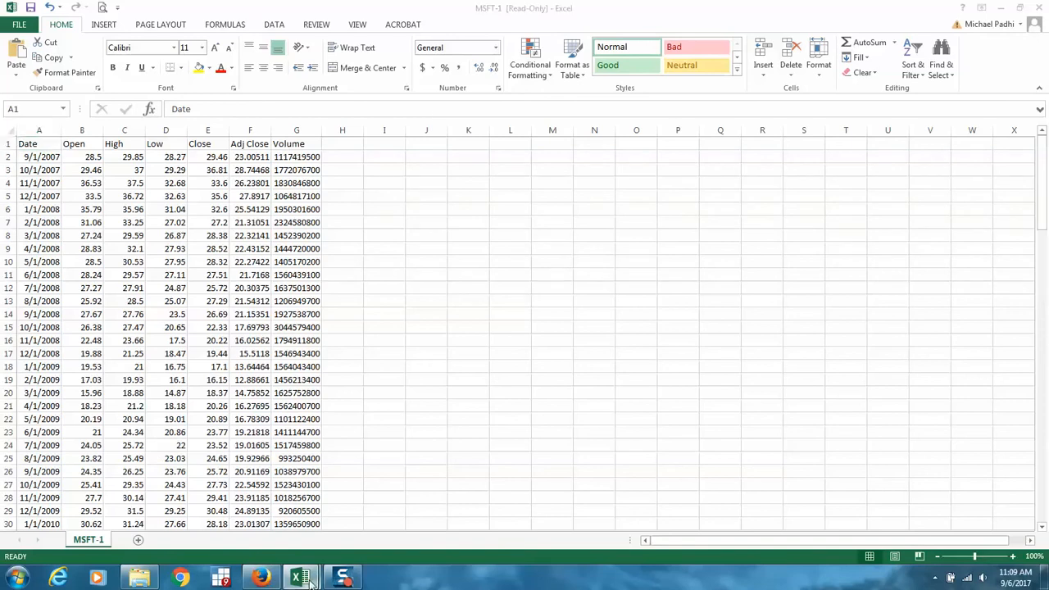
click(260, 578)
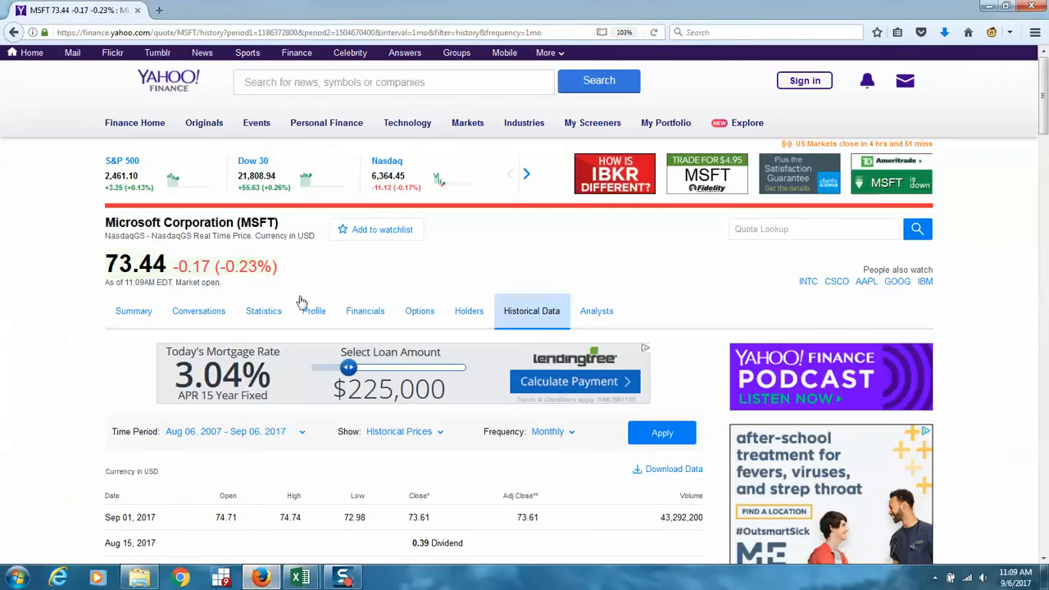
click(353, 82)
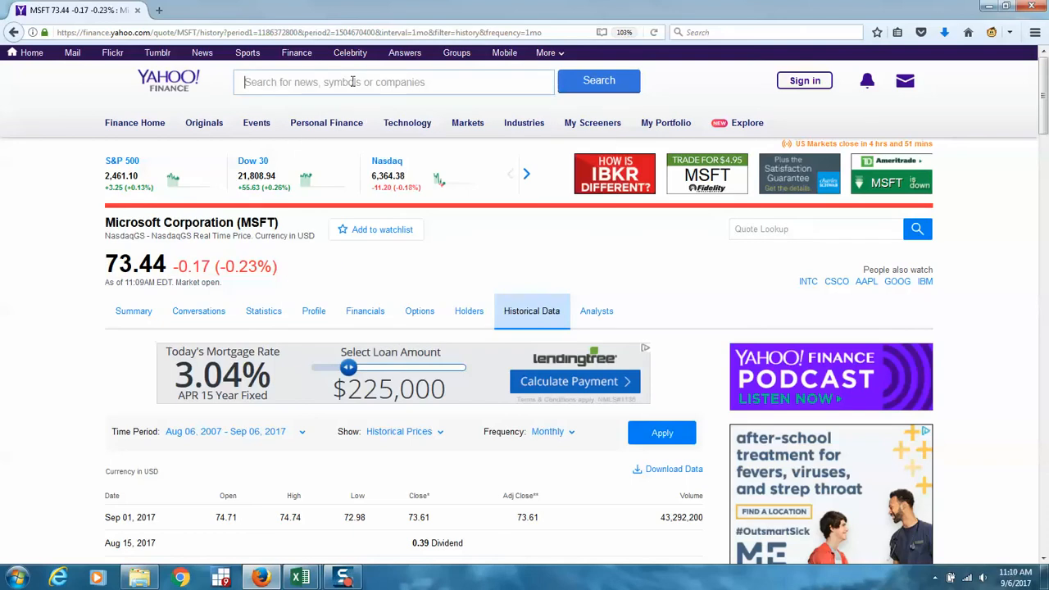
click(798, 232)
text(^)
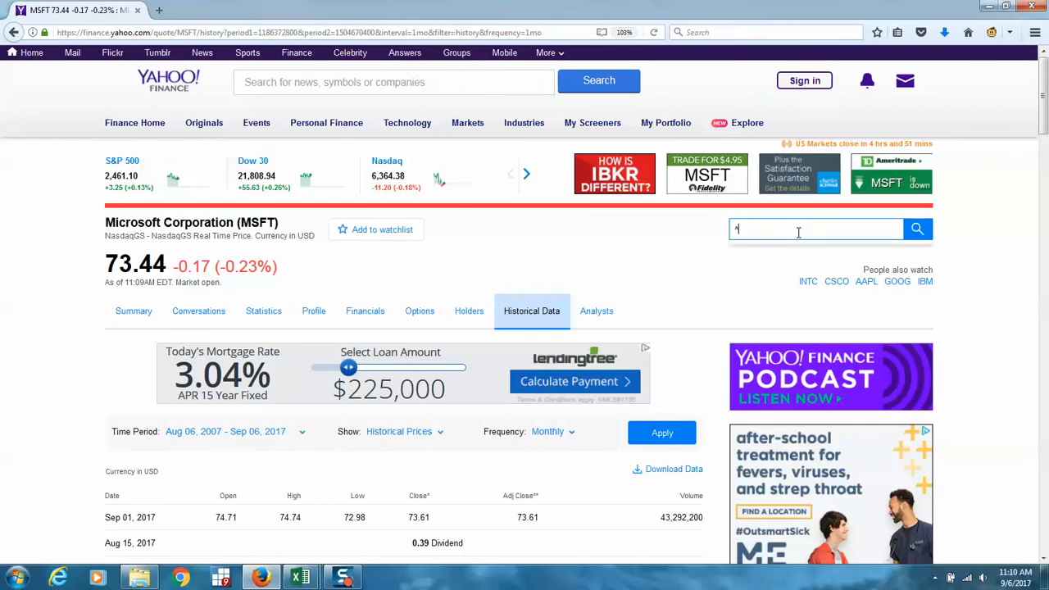
text(GSPC)
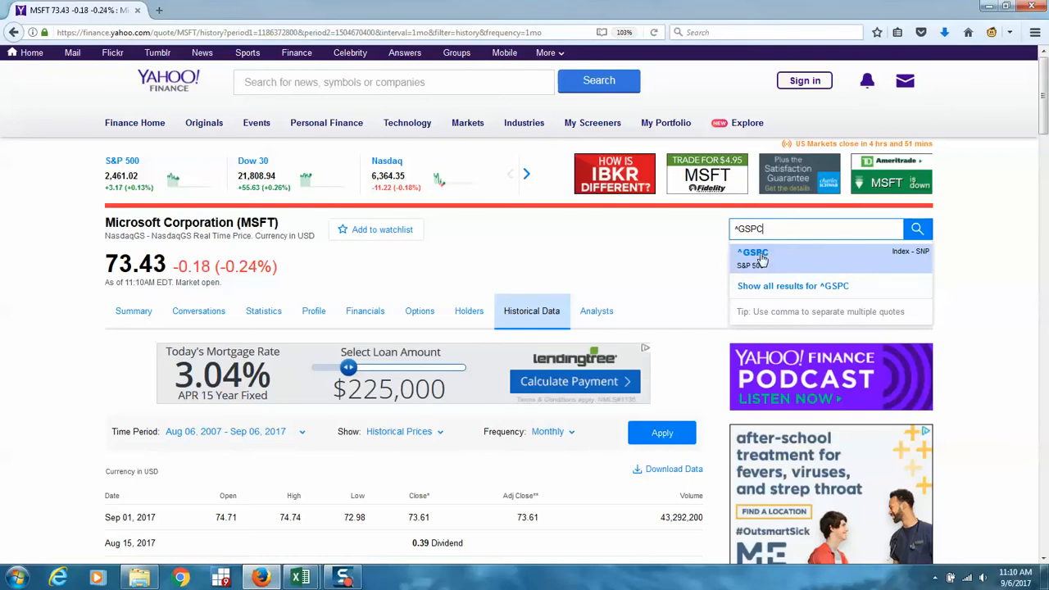
click(761, 259)
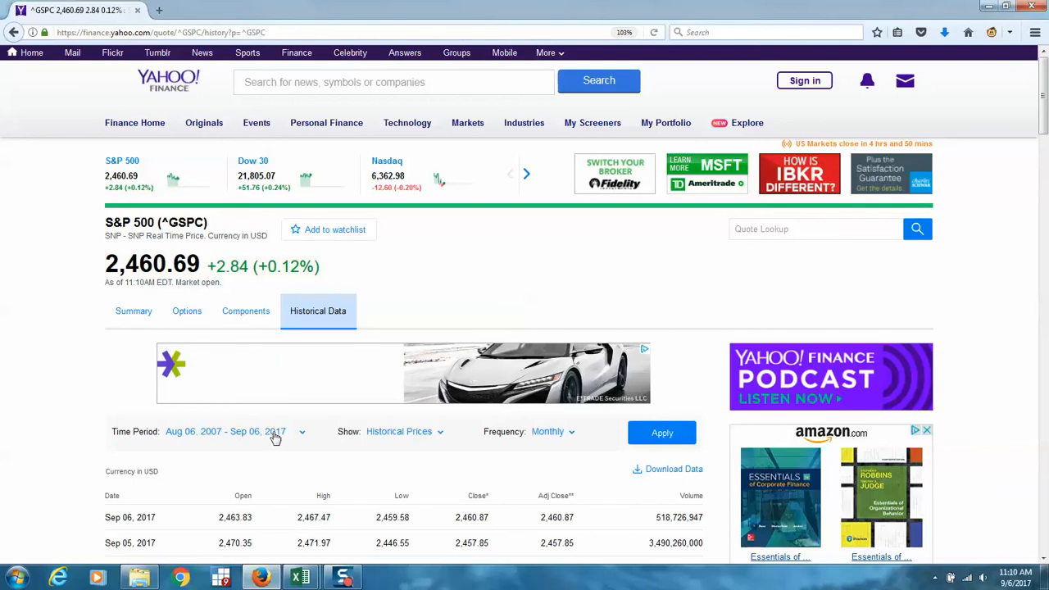
- Apply the monthly frequency to the S&P 500 historical prices and download the data into Excel
click(660, 433)
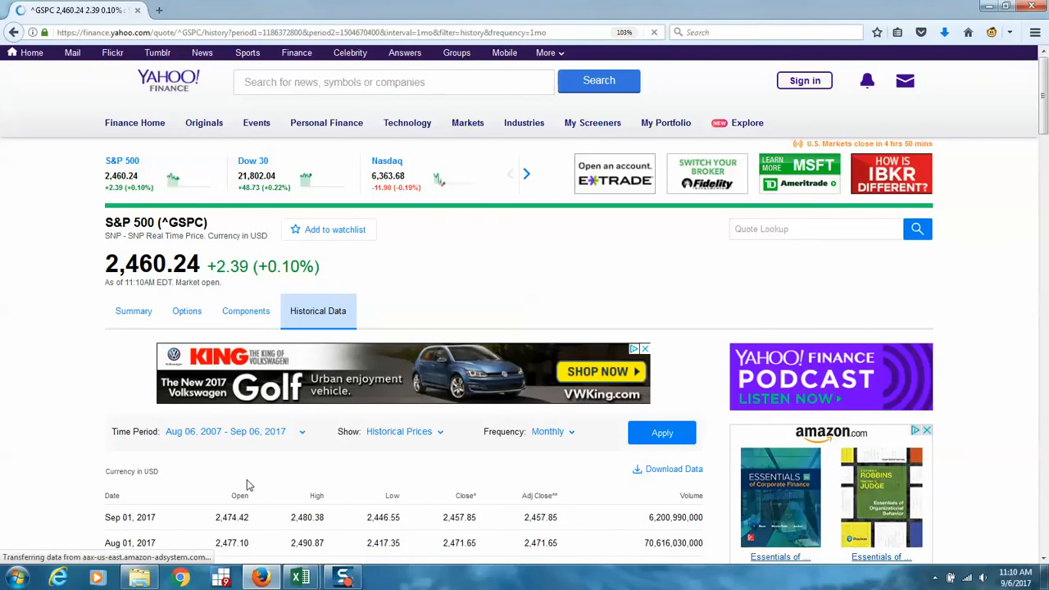
scroll(159, 510, down, 2)
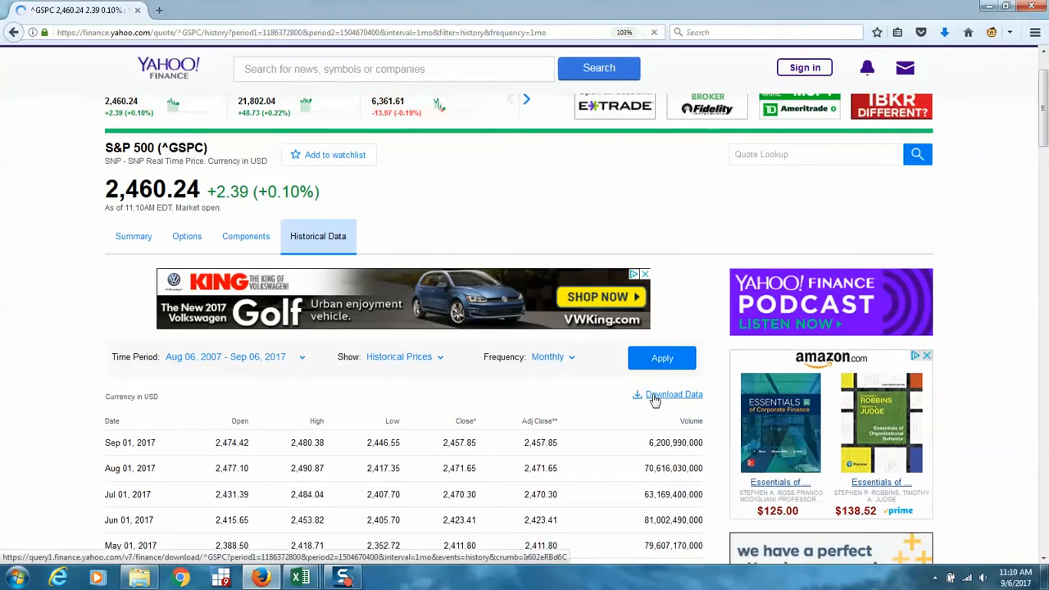
click(655, 397)
click(187, 201)
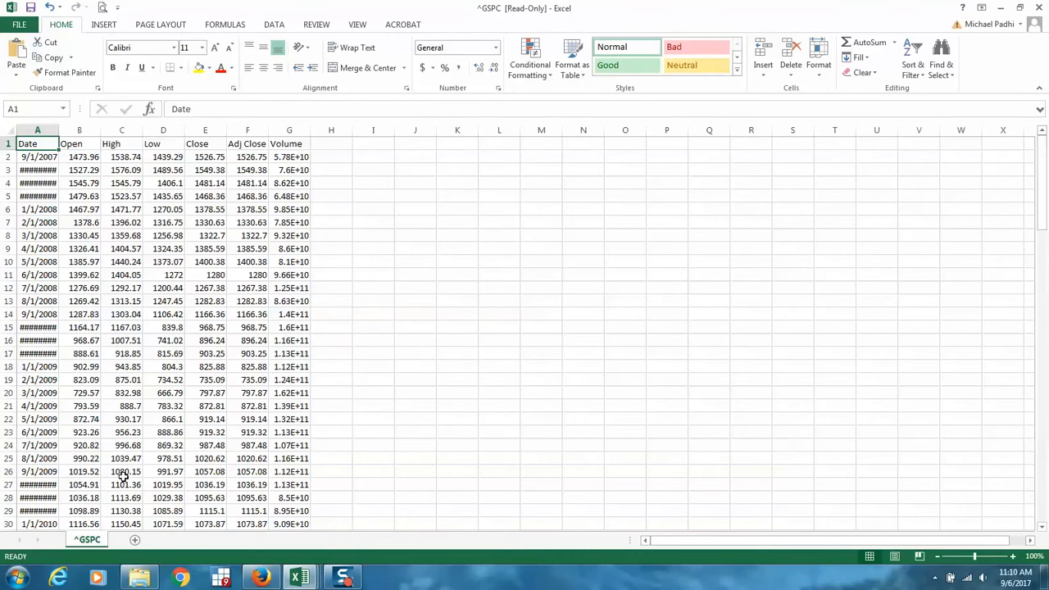
- Fit the widths of columns A to G in the ^GSPC sheet to their contents
drag(37, 130, 291, 131)
double_click(310, 129)
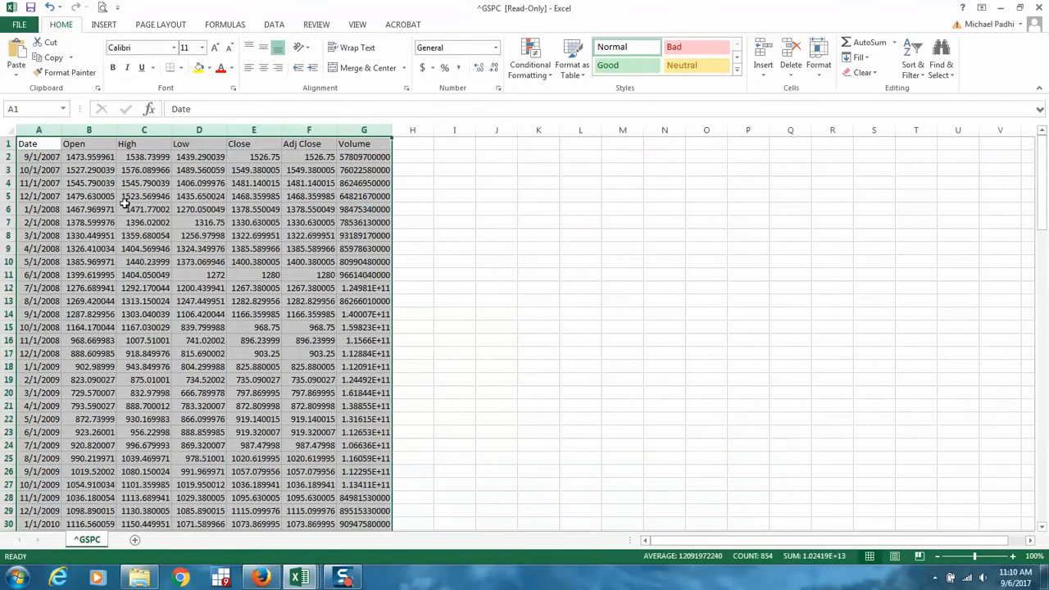
click(128, 208)
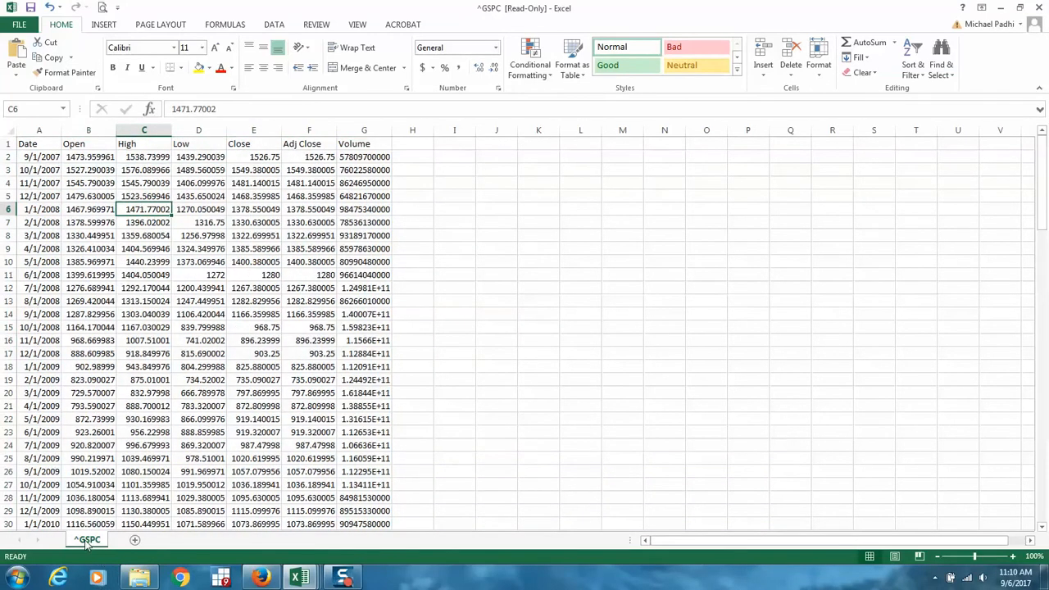
- Switch back to Yahoo Finance in Firefox and look up the 10-year Treasury rate with the symbol ^TNX
click(303, 580)
click(270, 578)
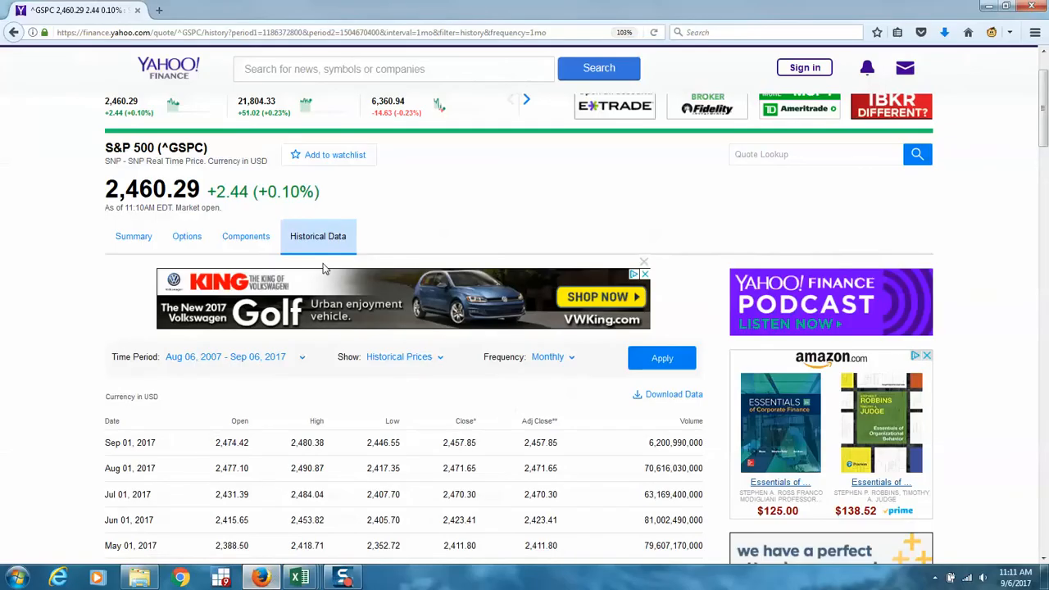
text(^)
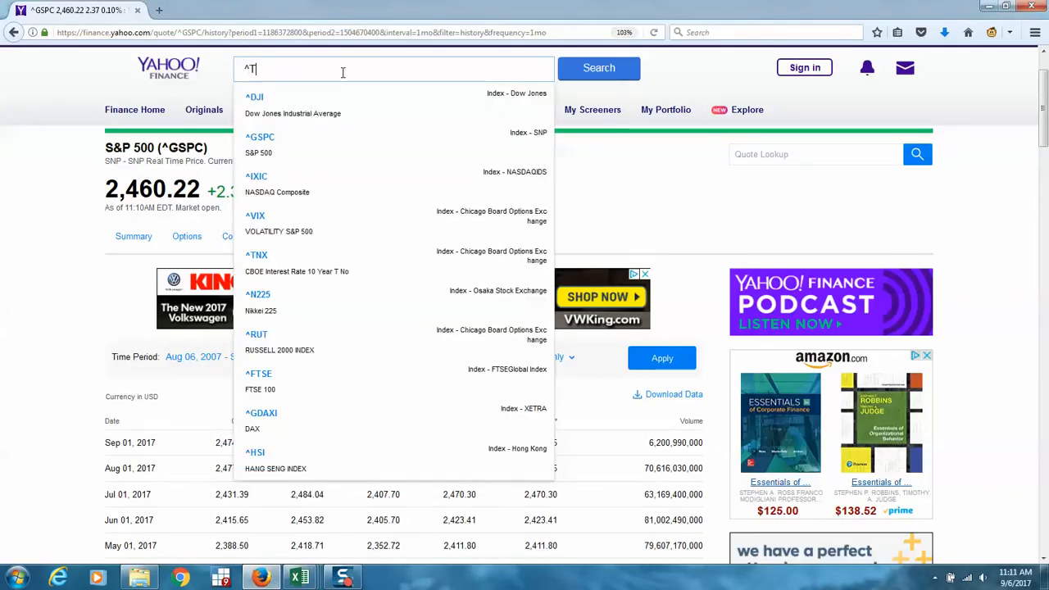
text(TNX)
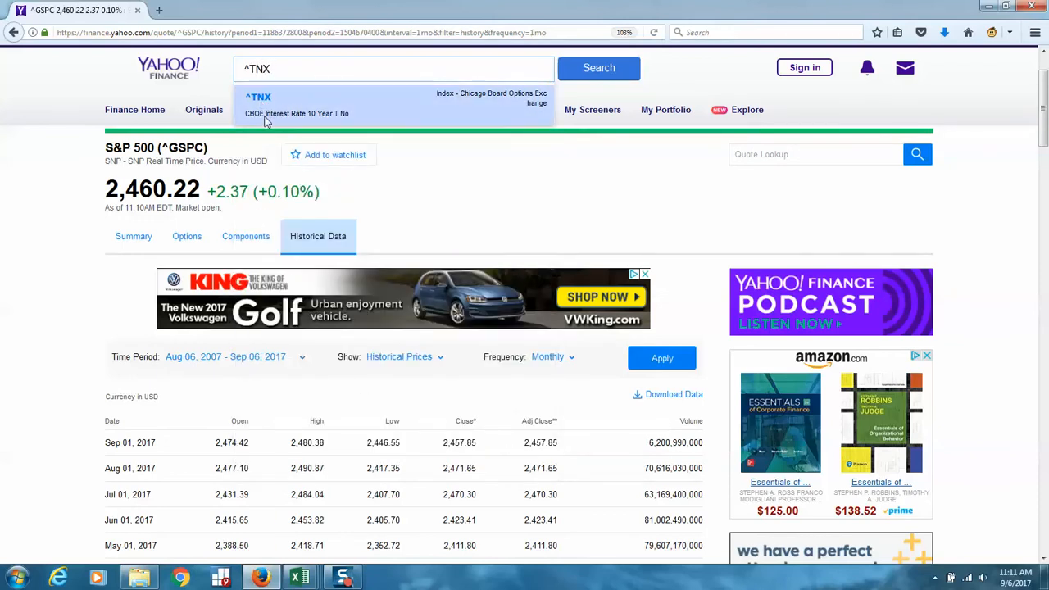
click(263, 113)
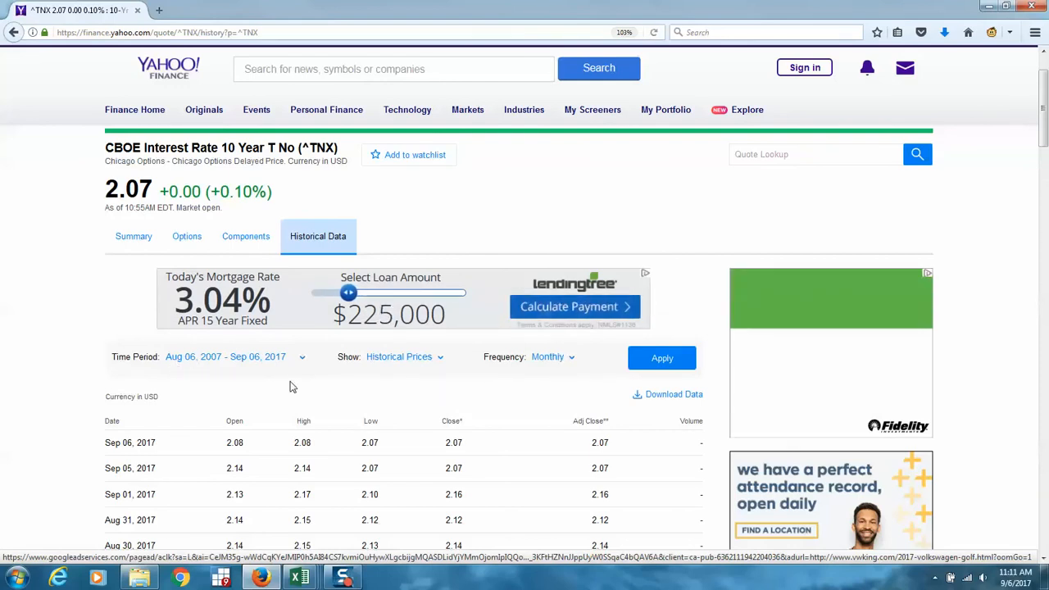
- Apply the monthly frequency to the ^TNX historical prices and download the data for opening in Excel
click(661, 363)
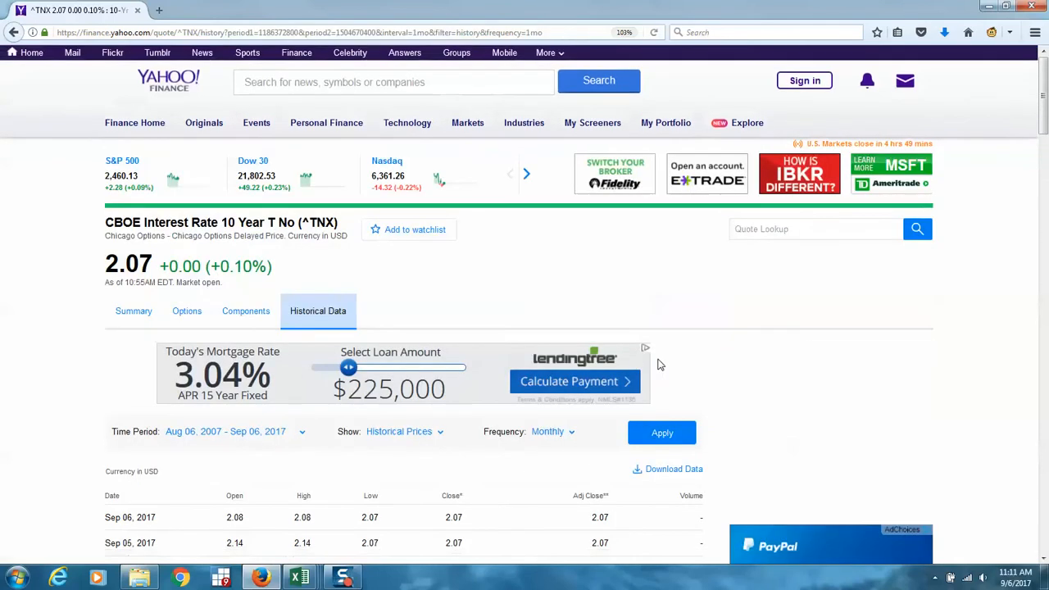
scroll(613, 249, down, 5)
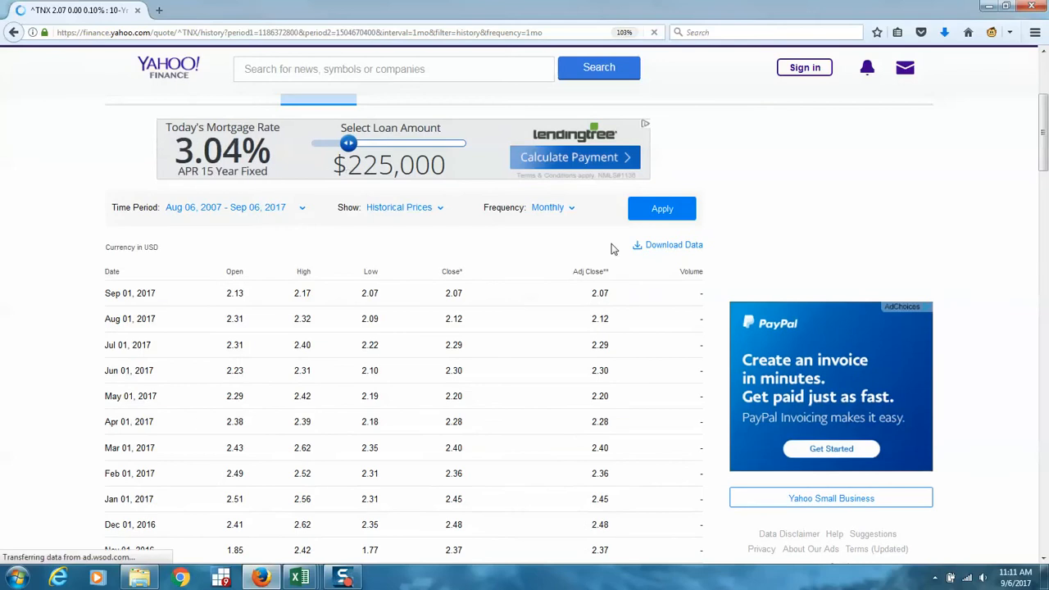
click(672, 248)
click(204, 199)
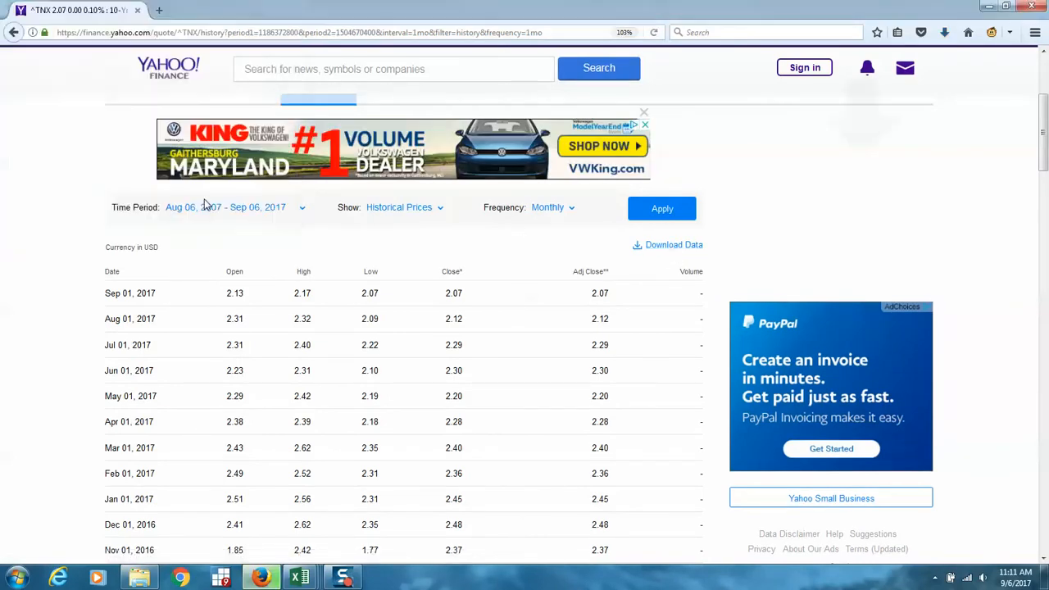
- Fit the widths of columns A to G in the ^TNX sheet to their contents
drag(29, 131, 321, 130)
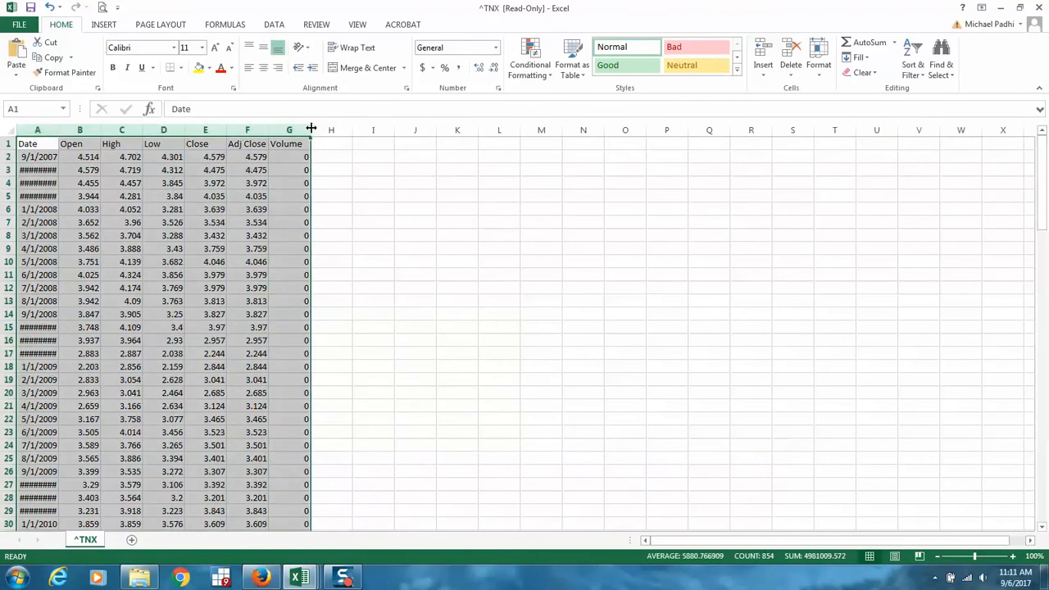
double_click(311, 130)
click(134, 224)
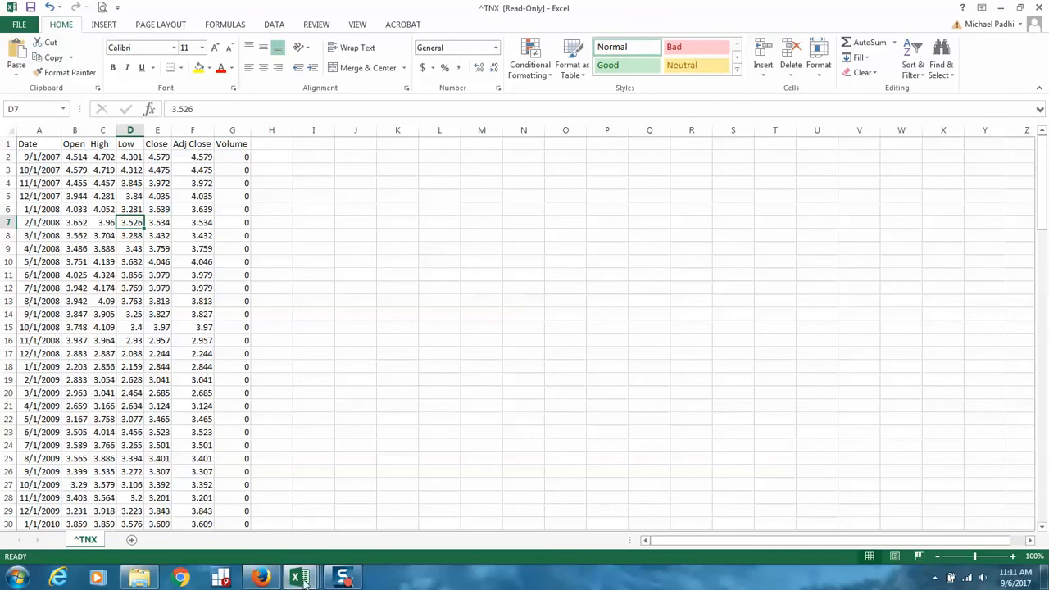
- Copy columns A to G of the MSFT-1 workbook into Sheet1 of Book1, starting at cell A1
mouse_move(300, 579)
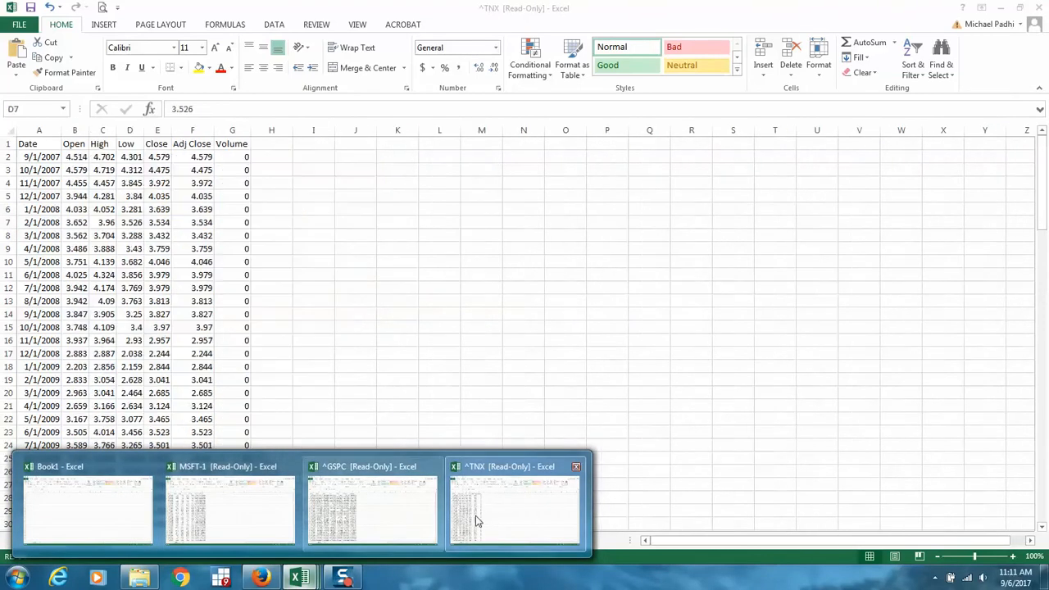
click(232, 503)
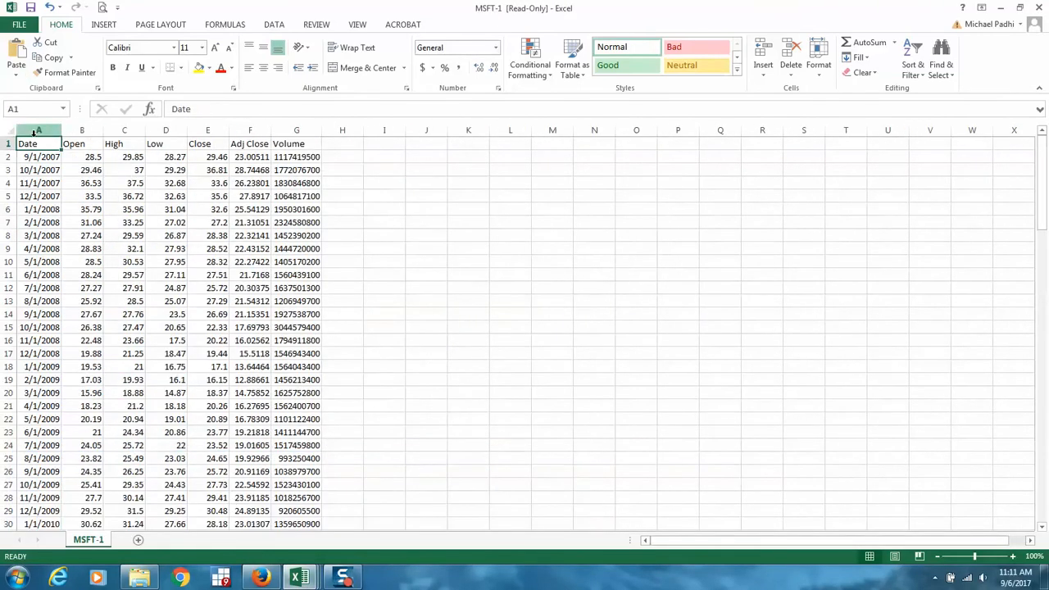
drag(29, 128, 277, 125)
key(ctrl+c)
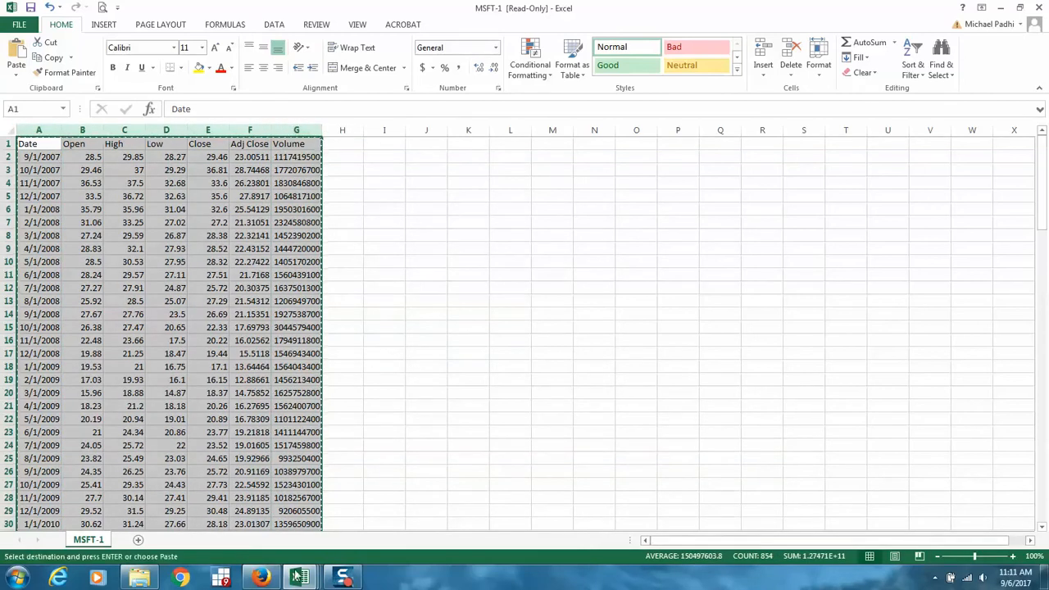
click(260, 578)
mouse_move(296, 578)
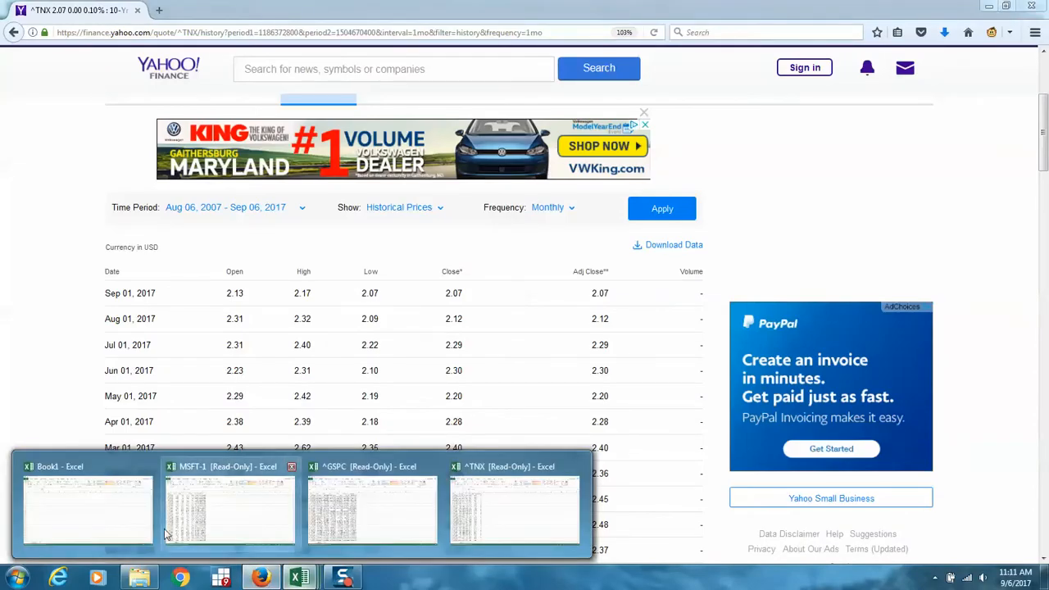
click(110, 530)
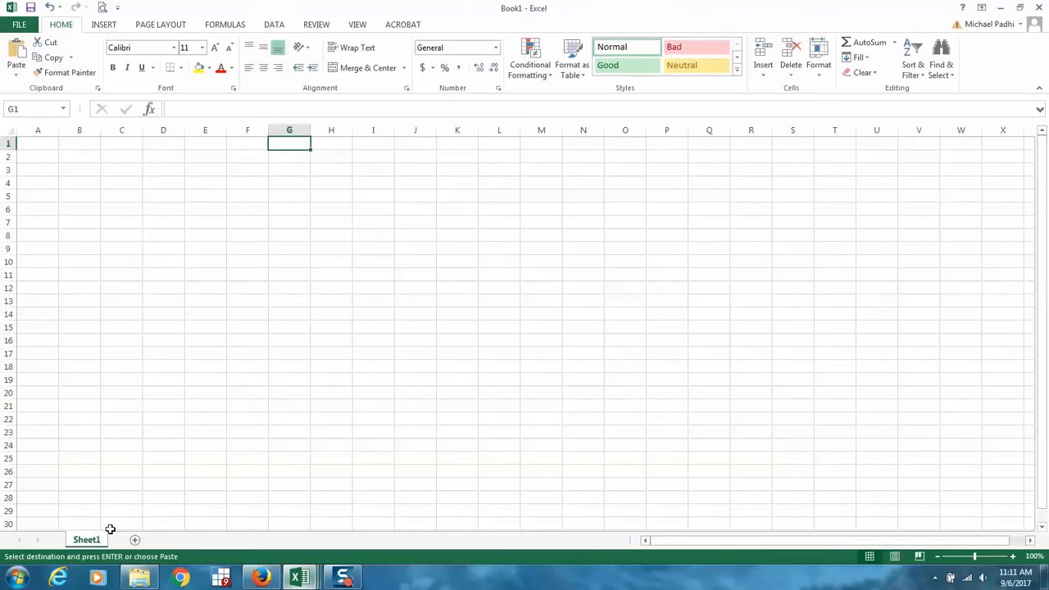
click(35, 144)
key(ctrl+v)
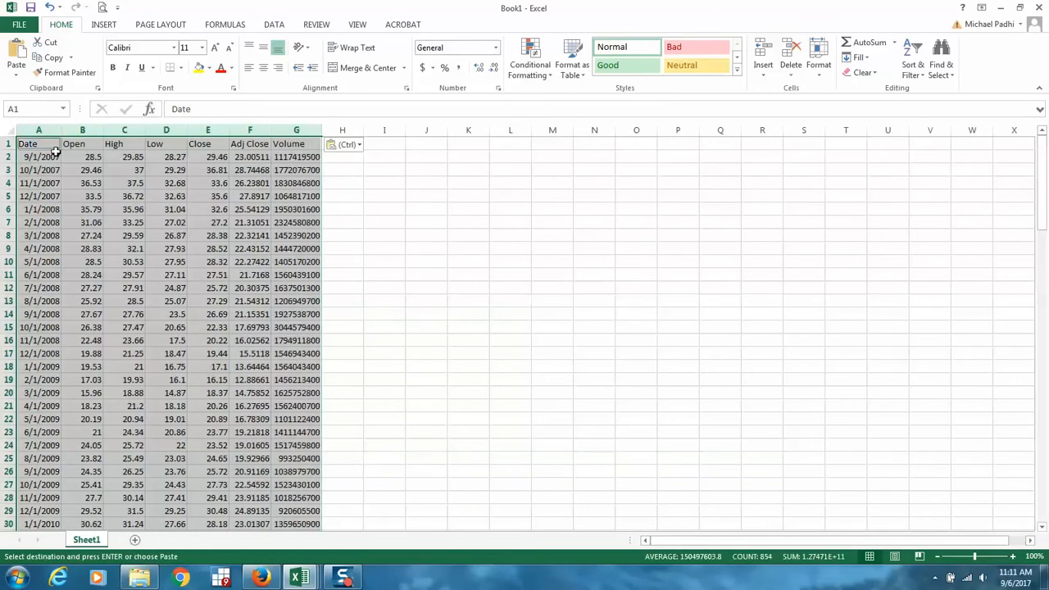
double_click(58, 133)
- Replace the Adj Close header in cell F1 with MSFT
click(233, 148)
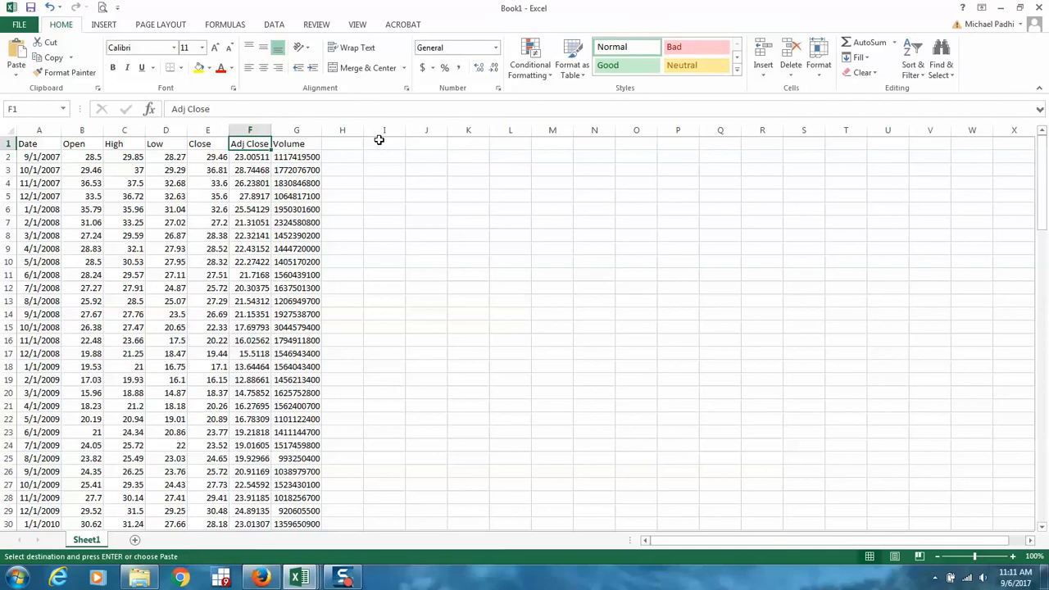
text(MSFT)
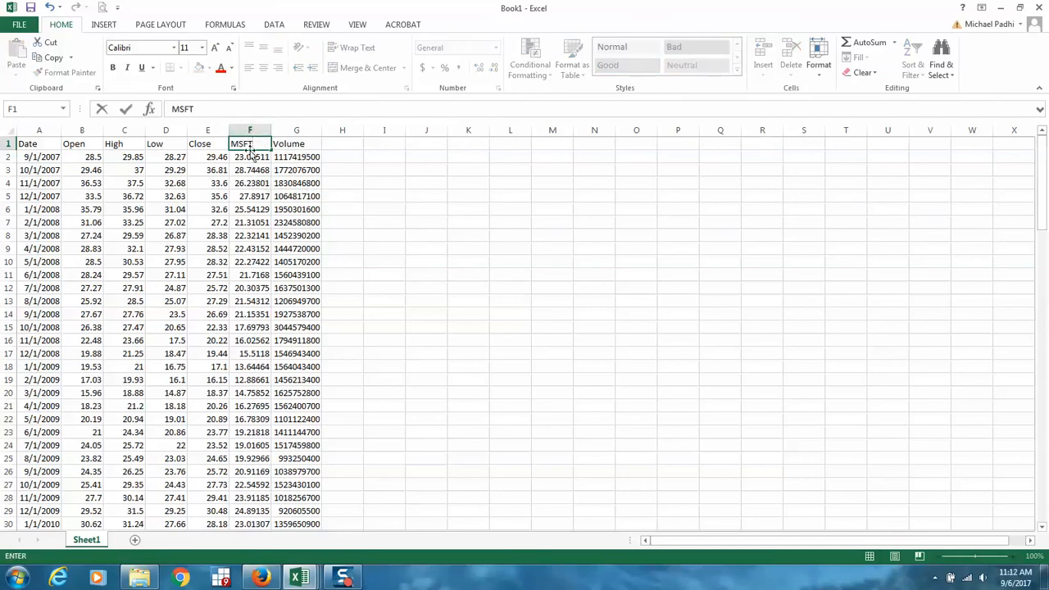
key(Escape)
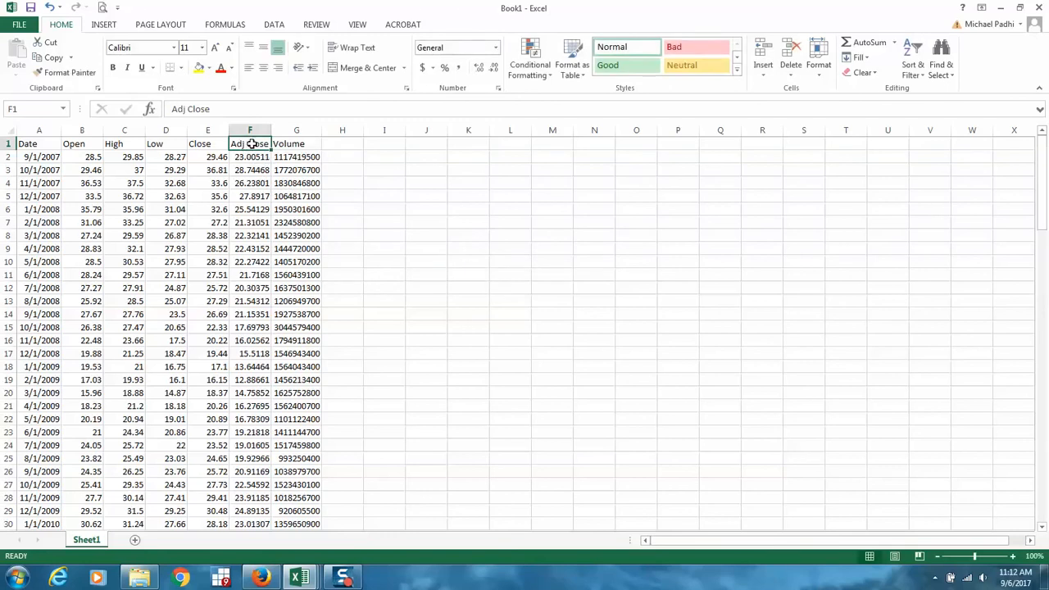
text(MSFT)
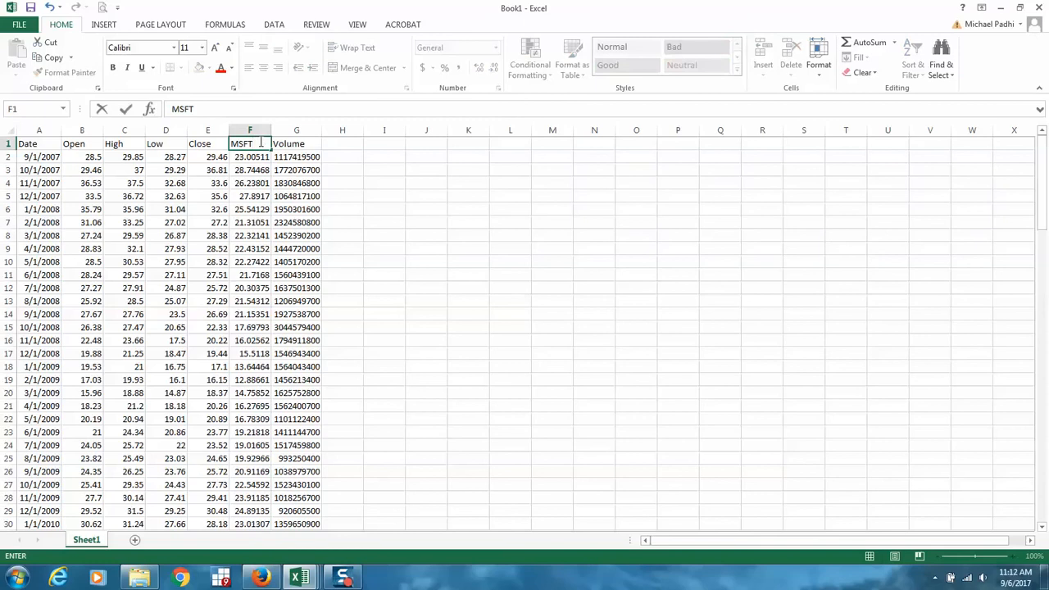
key(Return)
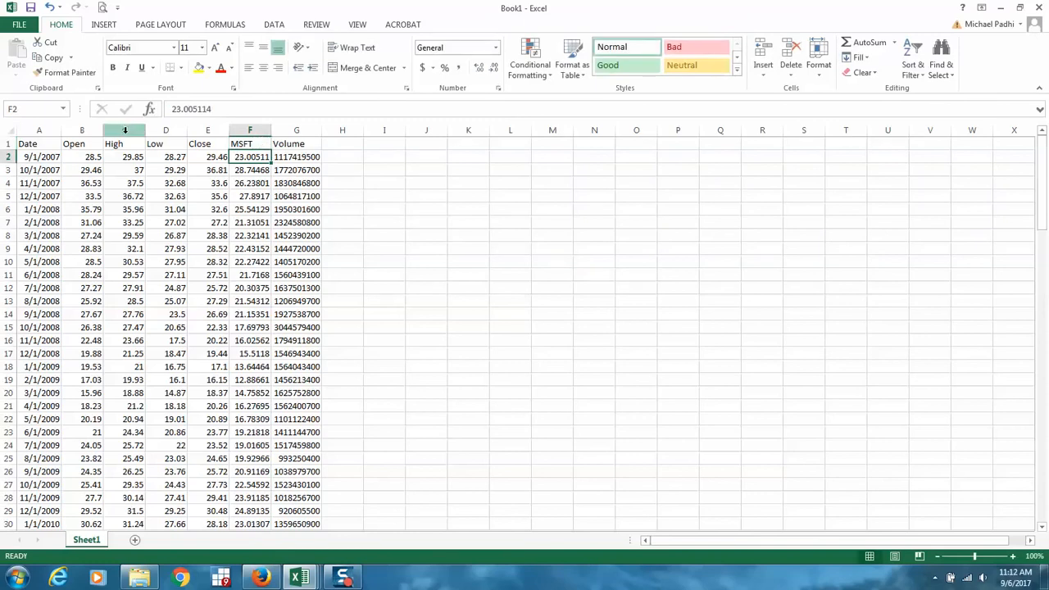
- Delete the Open, High, Low, Close and Volume columns from the Microsoft data, keeping only the dates and MSFT prices
drag(82, 130, 205, 134)
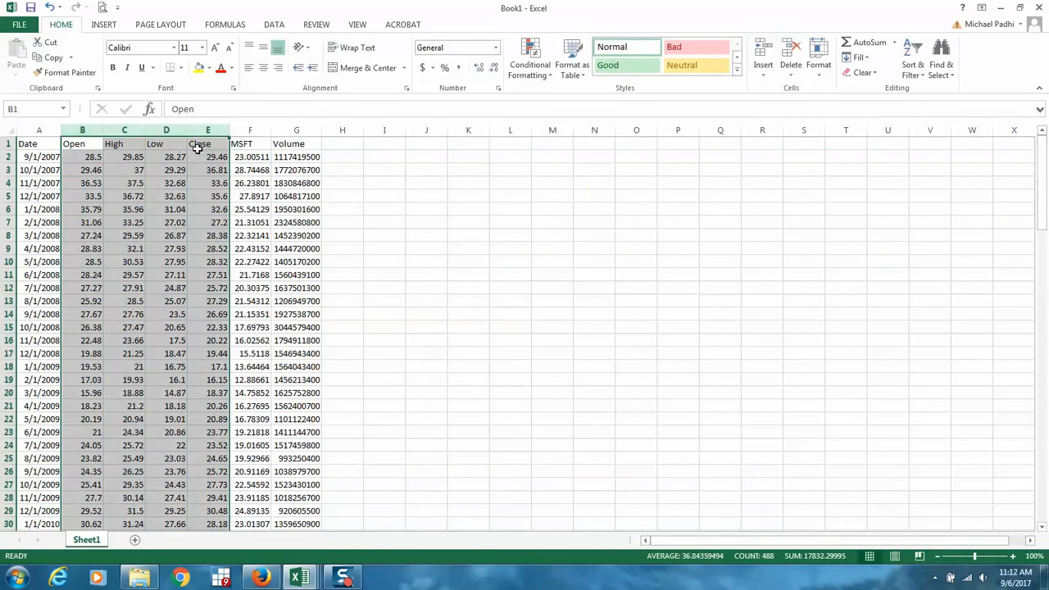
key(ctrl+minus)
click(140, 130)
key(ctrl+minus)
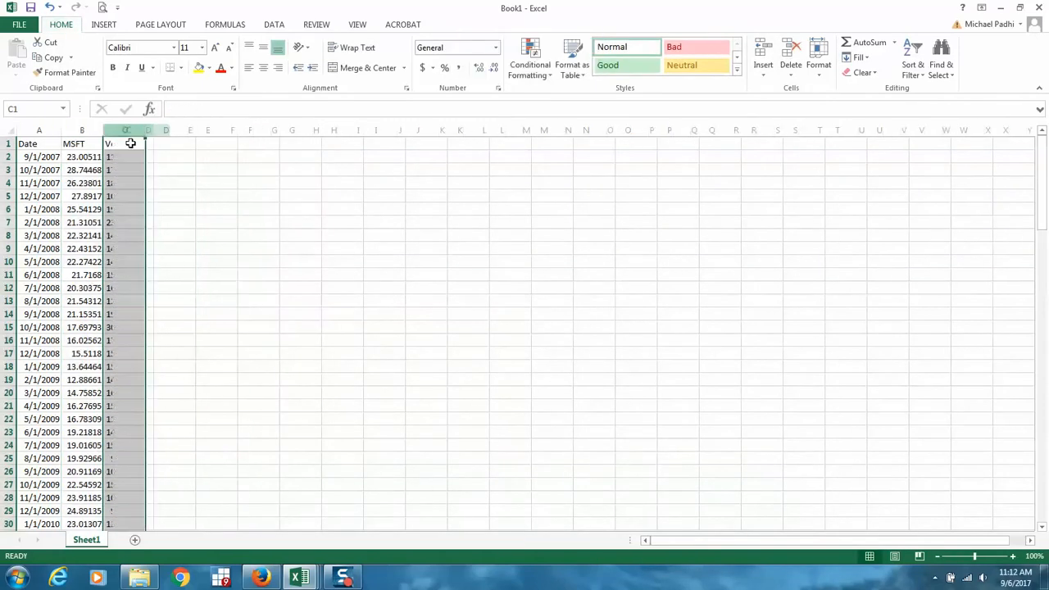
click(39, 165)
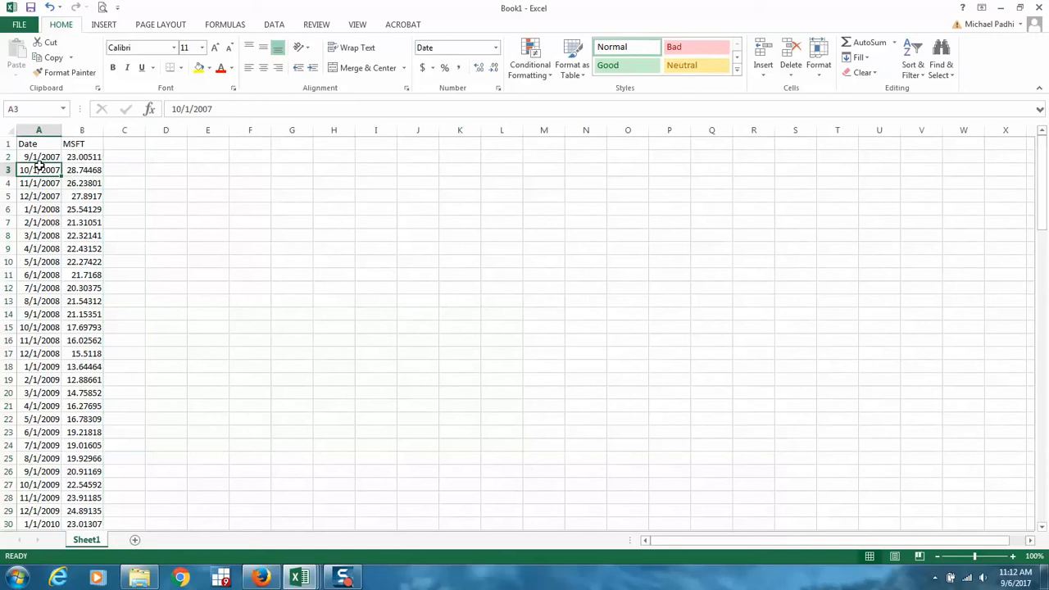
- Copy columns A to G of the ^GSPC workbook into Sheet1 of Book1, starting at cell D1
click(303, 582)
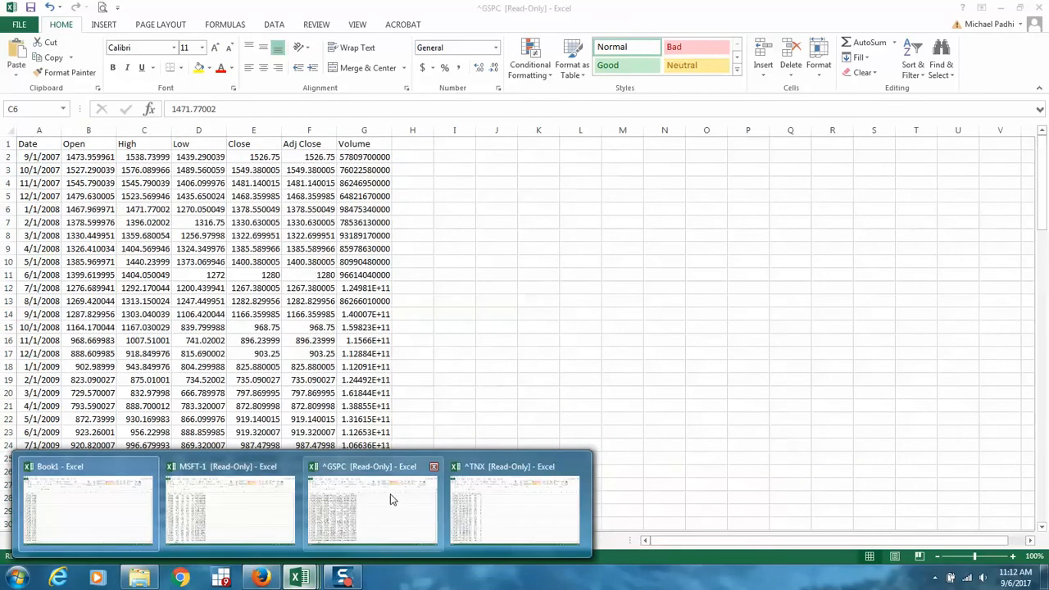
click(370, 504)
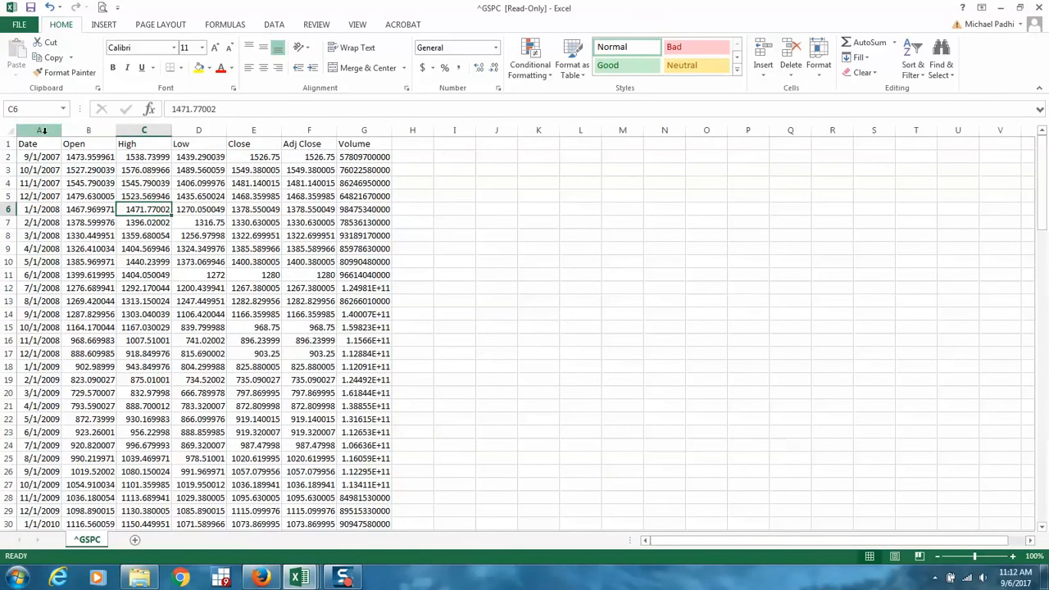
click(9, 132)
click(29, 144)
drag(36, 131, 373, 129)
key(ctrl+c)
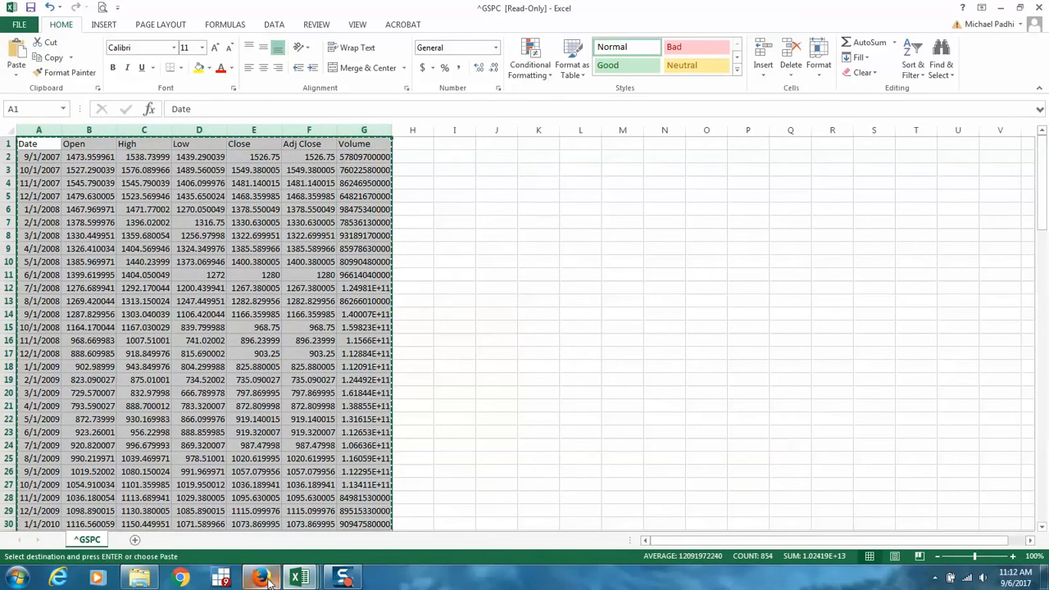
mouse_move(301, 576)
click(70, 516)
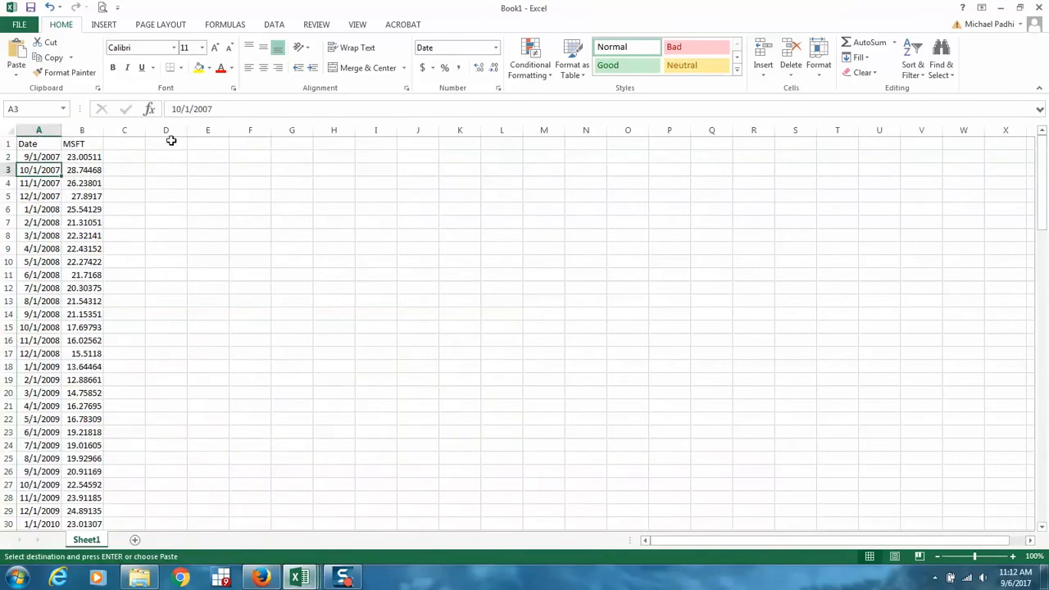
click(169, 144)
key(ctrl+v)
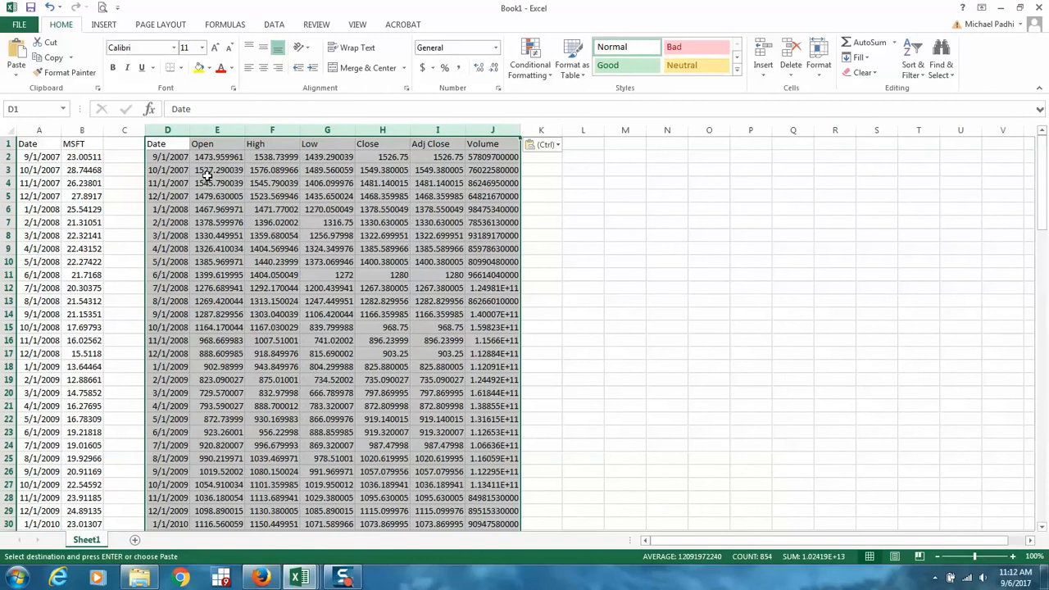
- Delete the Open, High, Low, Close and Volume columns from the pasted ^GSPC data
click(202, 156)
drag(217, 130, 386, 130)
key(ctrl+minus)
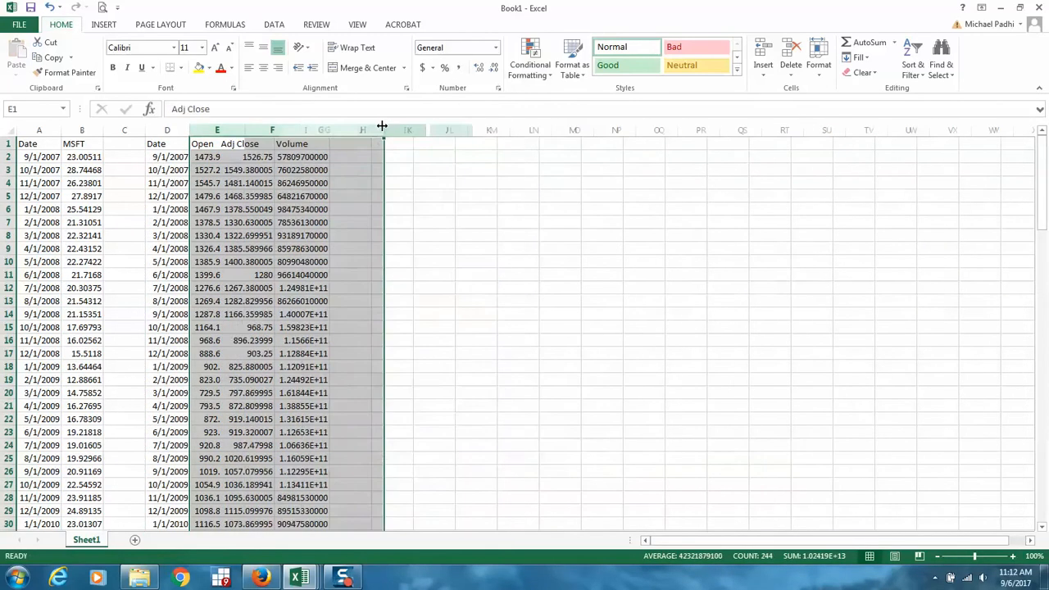
click(262, 130)
key(ctrl+minus)
- Replace the Adj Close header in cell E1 with S&P500
click(214, 144)
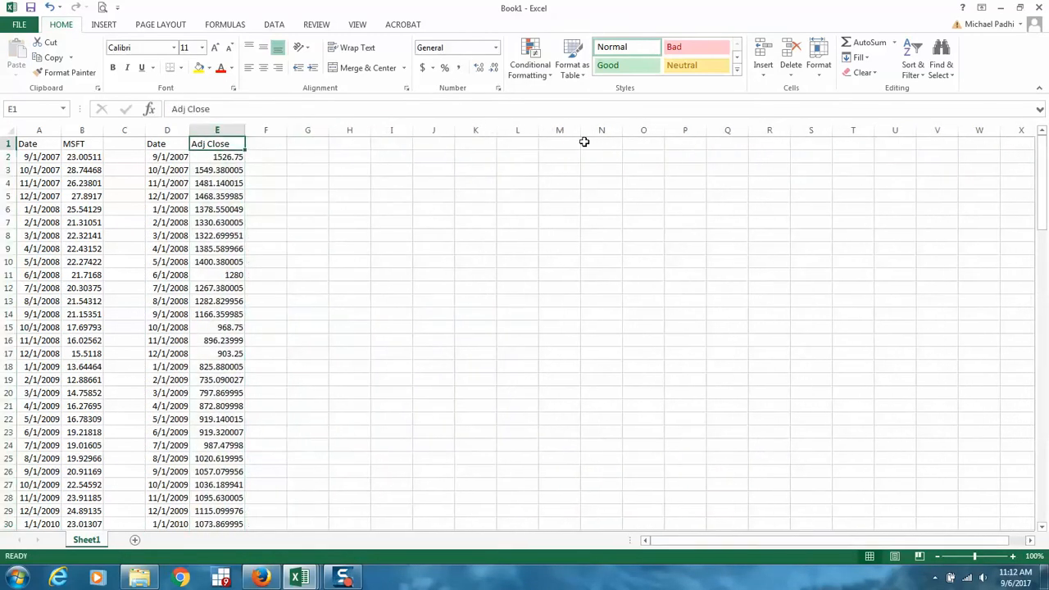
text(S)
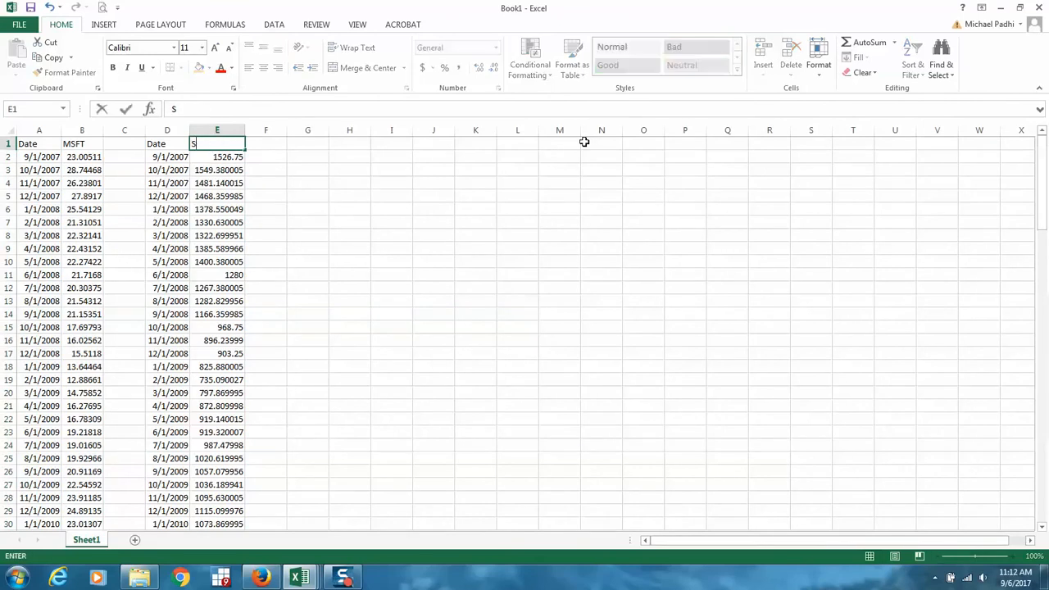
text(&P500)
key(Return)
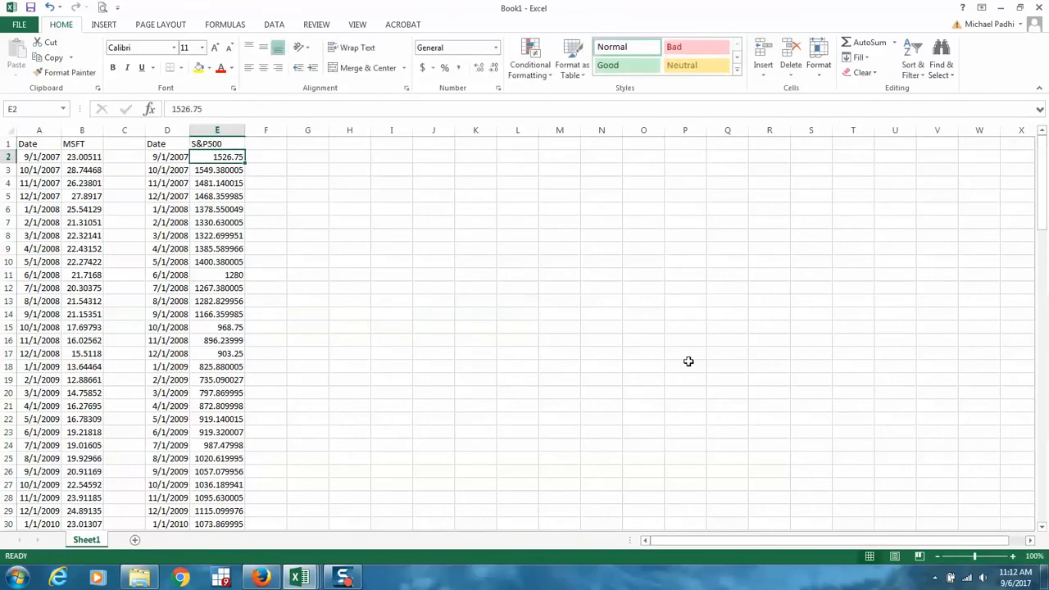
- Copy columns A to G of the ^TNX workbook into Sheet1 of Book1, starting at cell G1
mouse_move(299, 578)
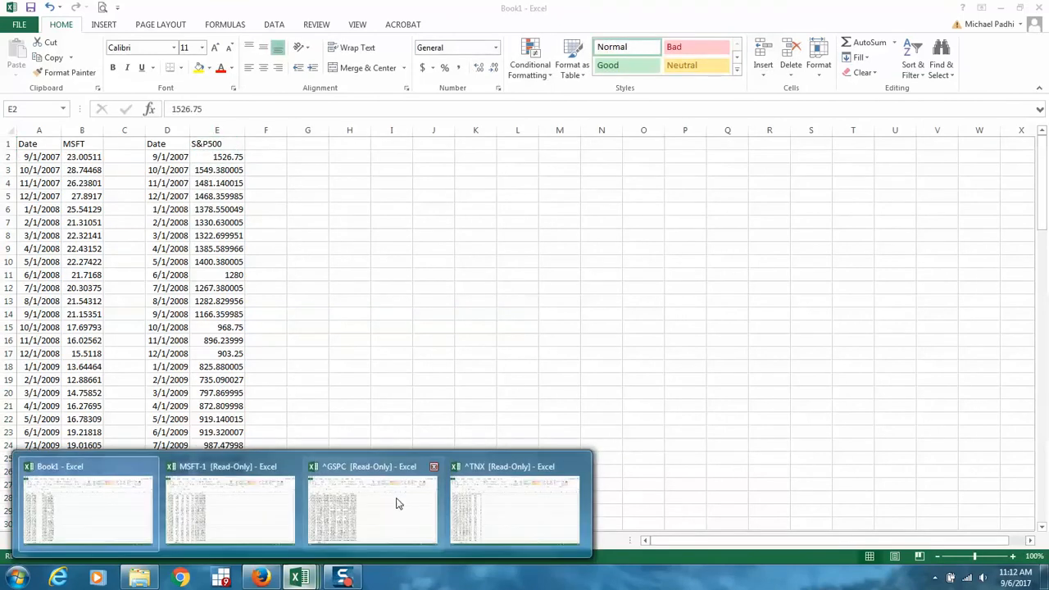
click(540, 514)
click(45, 184)
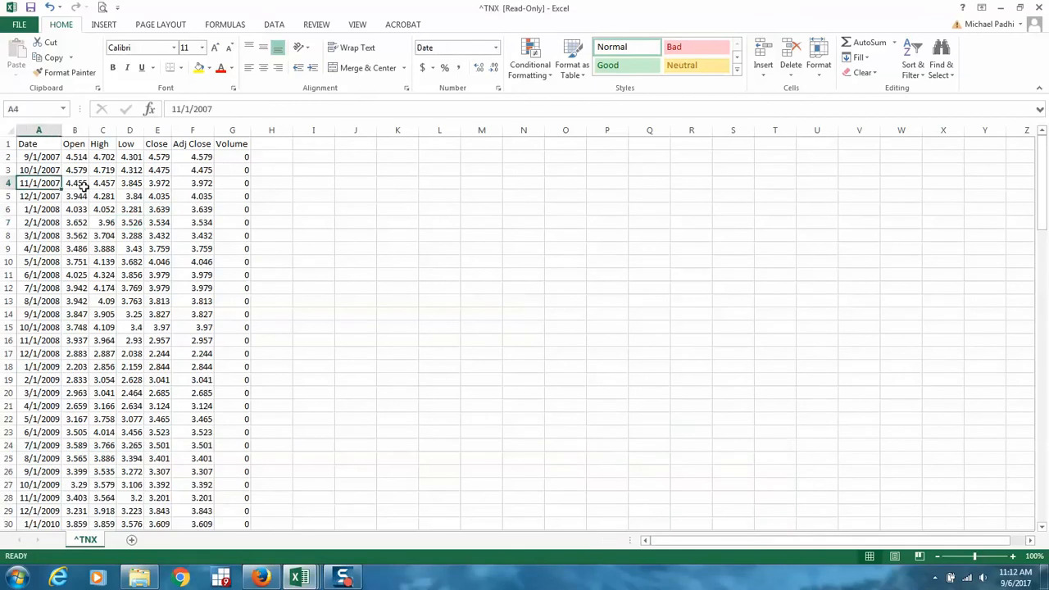
drag(39, 128, 232, 129)
key(ctrl+c)
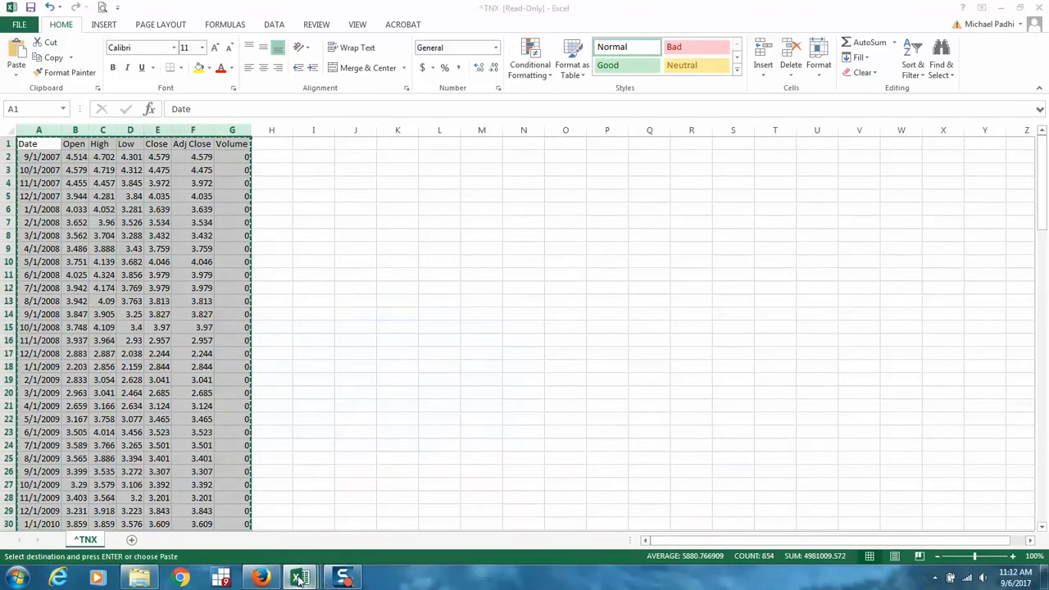
mouse_move(300, 578)
click(79, 519)
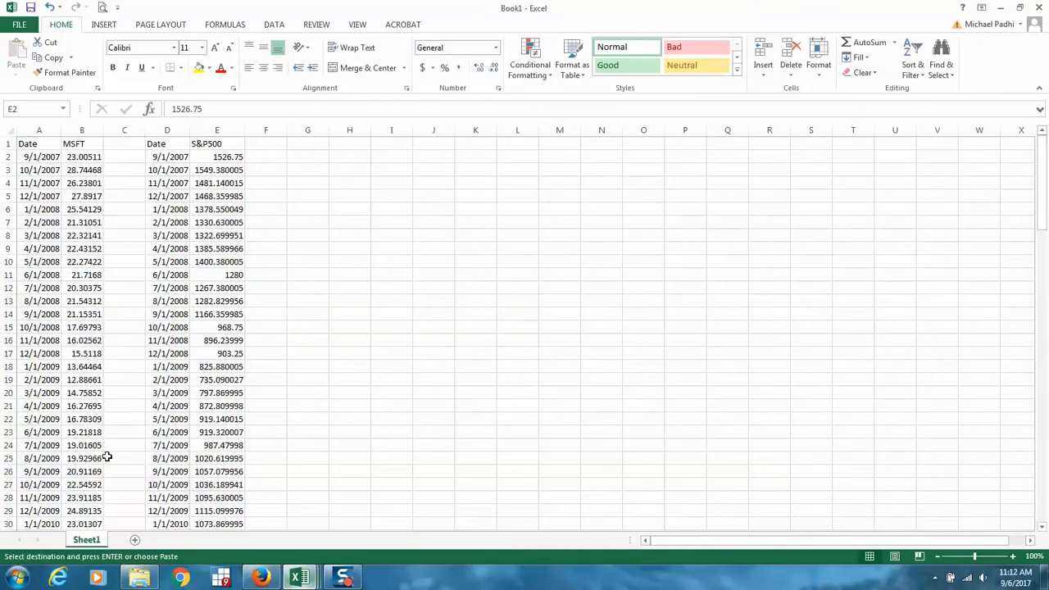
click(298, 144)
key(ctrl+v)
- Delete the Open, High, Low, Close and Volume columns from the pasted ^TNX data
drag(345, 130, 429, 129)
key(alt+e)
key(d)
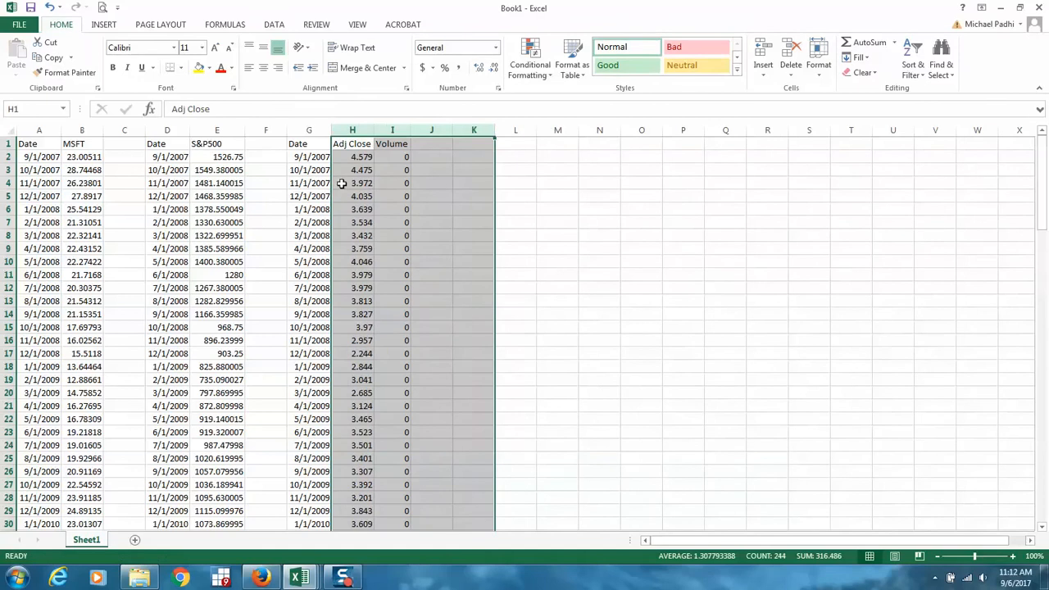
click(345, 183)
click(387, 130)
key(alt+e)
key(d)
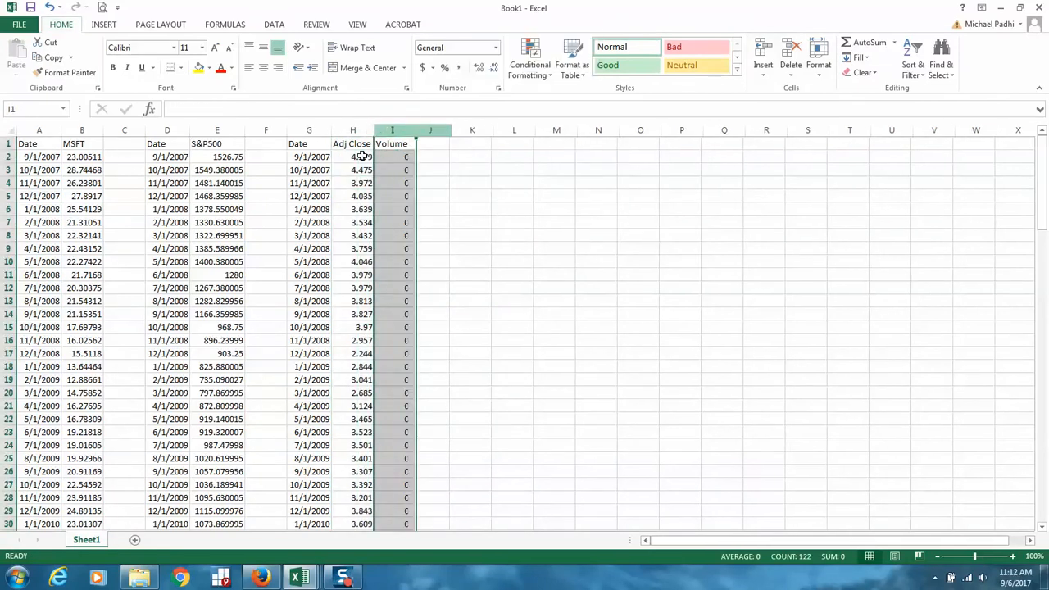
- Replace the Adj Close header in cell H1 with Treasury
click(347, 144)
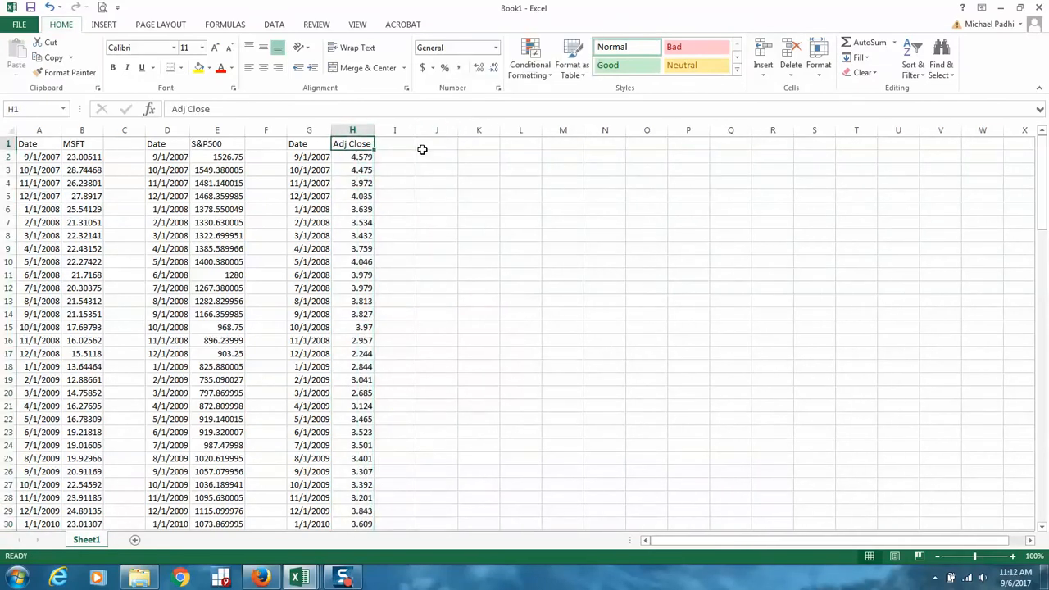
text(T)
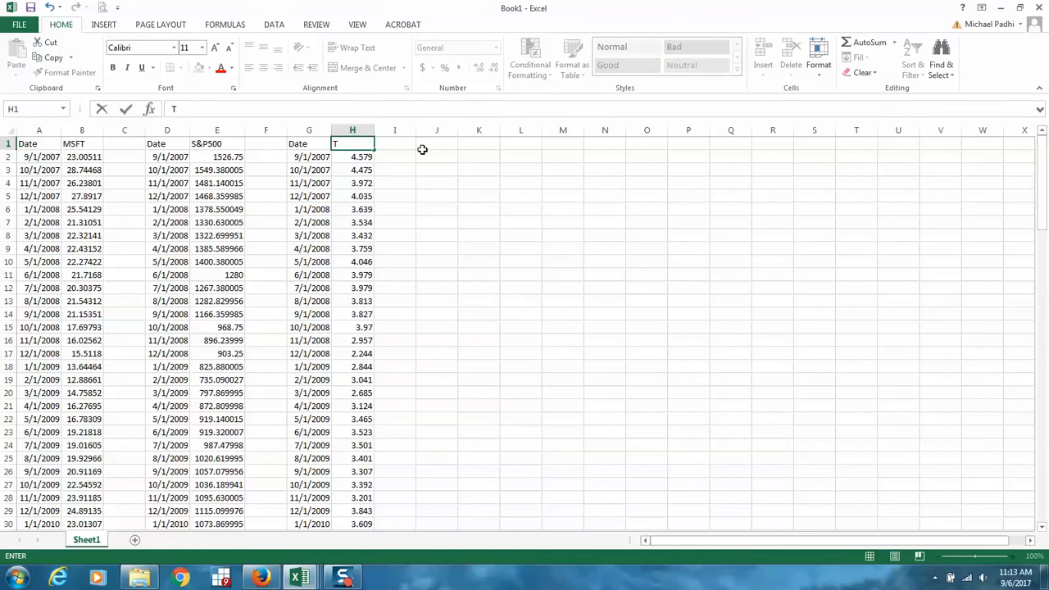
text(Reasury)
key(Return)
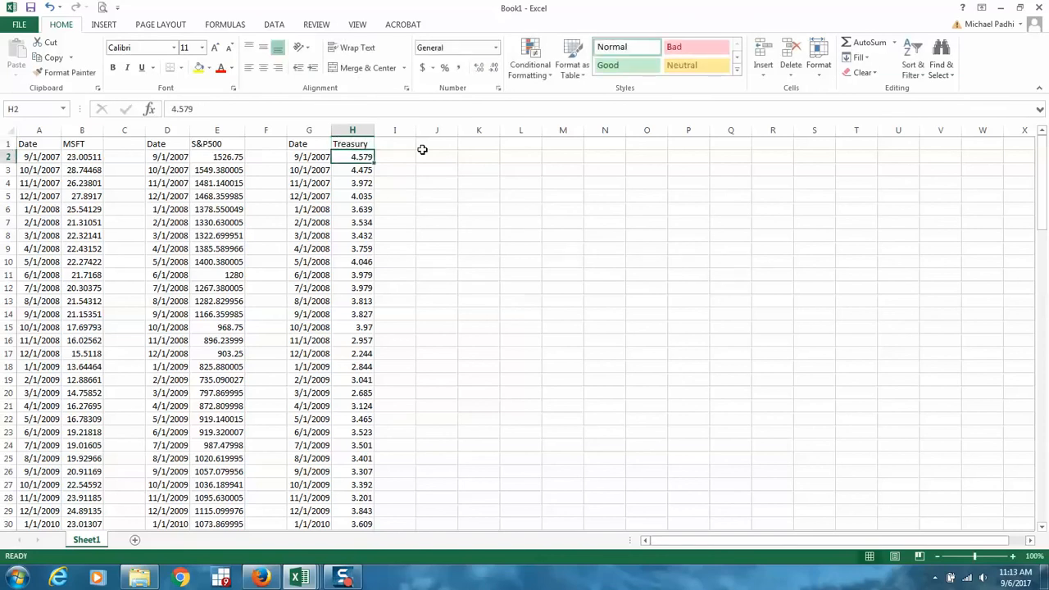
click(179, 260)
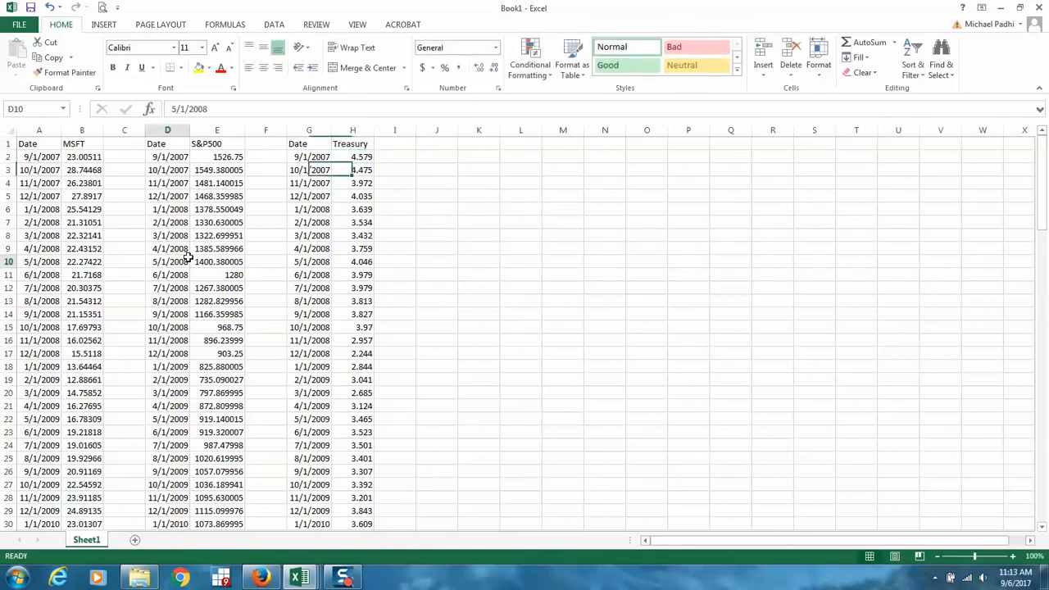
- Compare the three Date columns from the first row to the last to check that their months line up
click(102, 159)
scroll(96, 159, down, 19)
scroll(95, 161, down, 4)
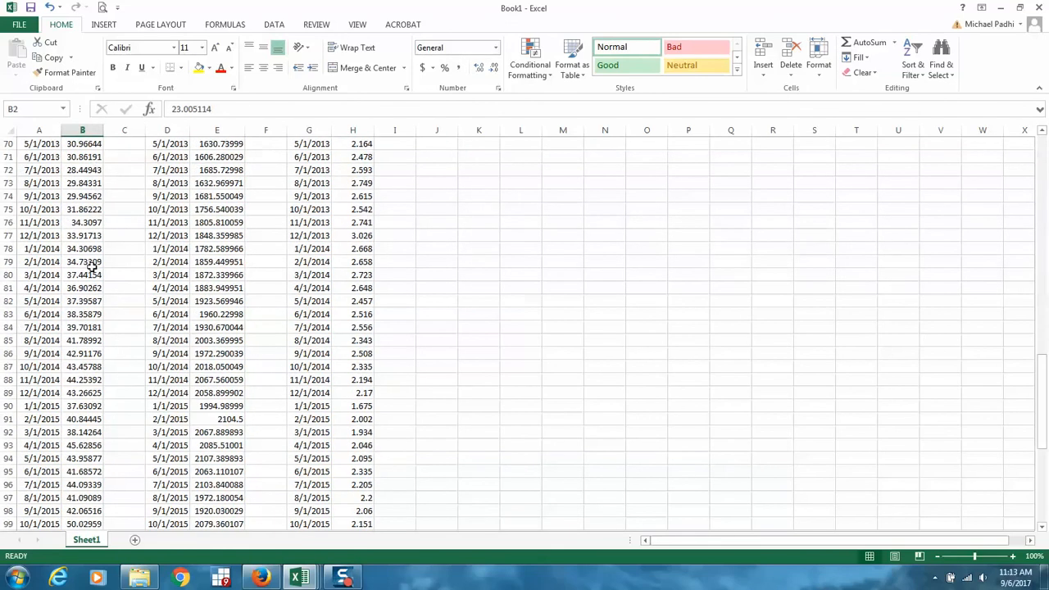
scroll(290, 267, down, 17)
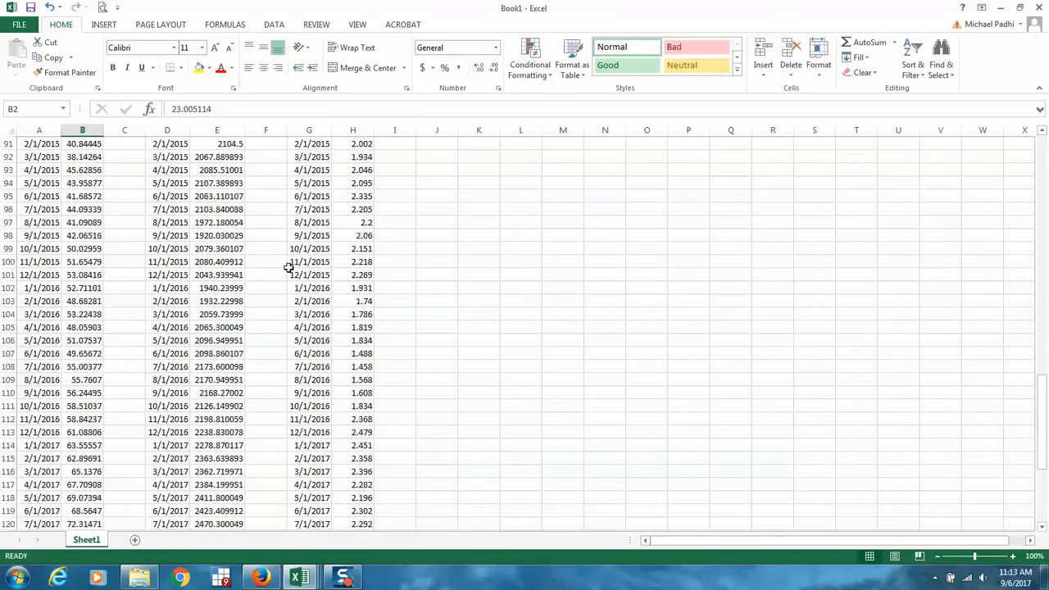
scroll(264, 281, up, 3)
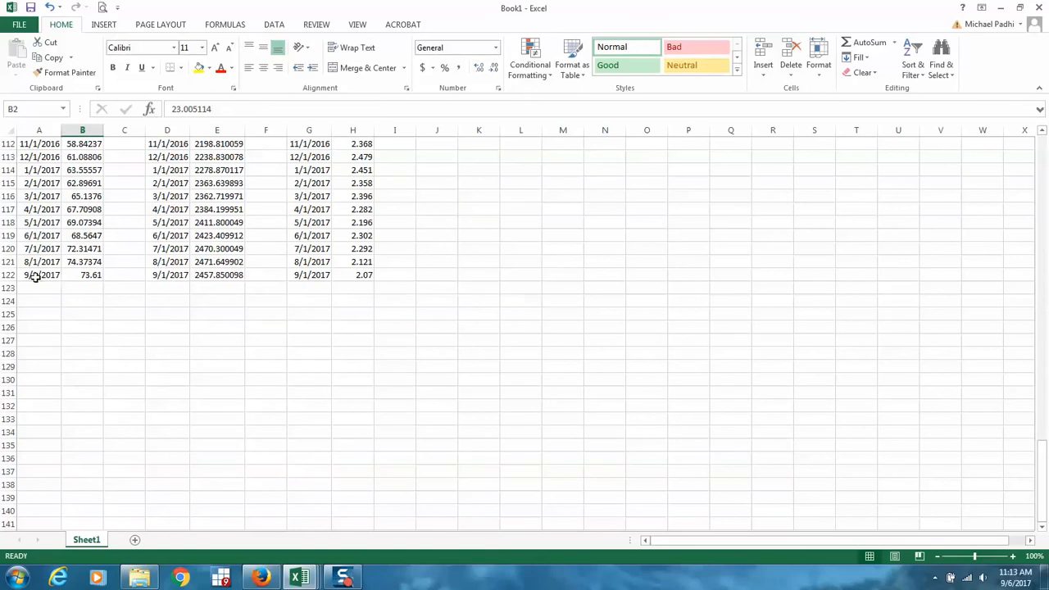
scroll(216, 283, up, 20)
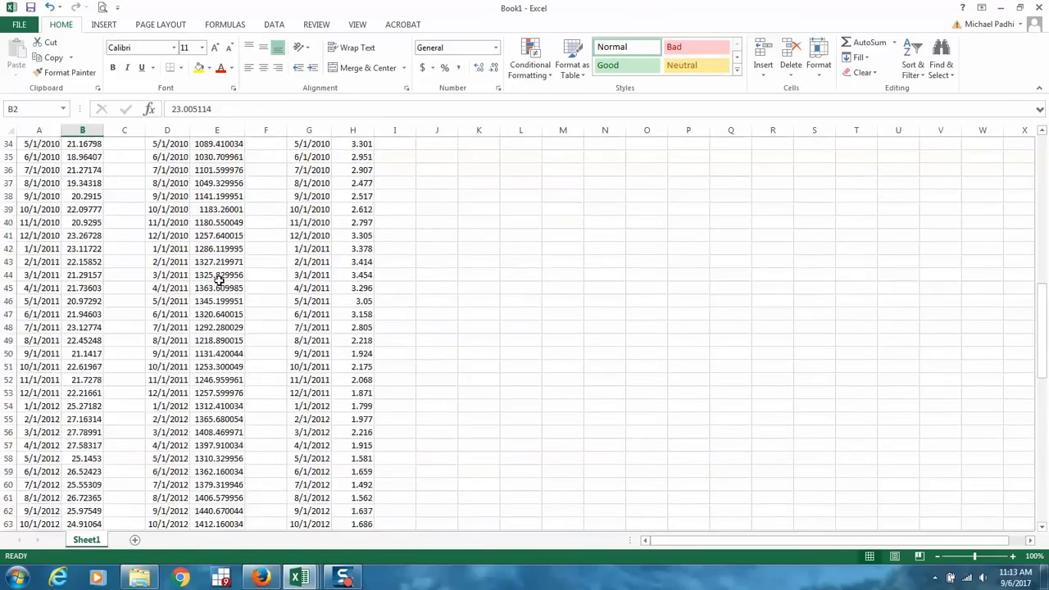
- Delete the blank spacer columns and the duplicate Date columns beside S&P500 and Treasury, keeping only the Date column in A
drag(125, 124, 167, 131)
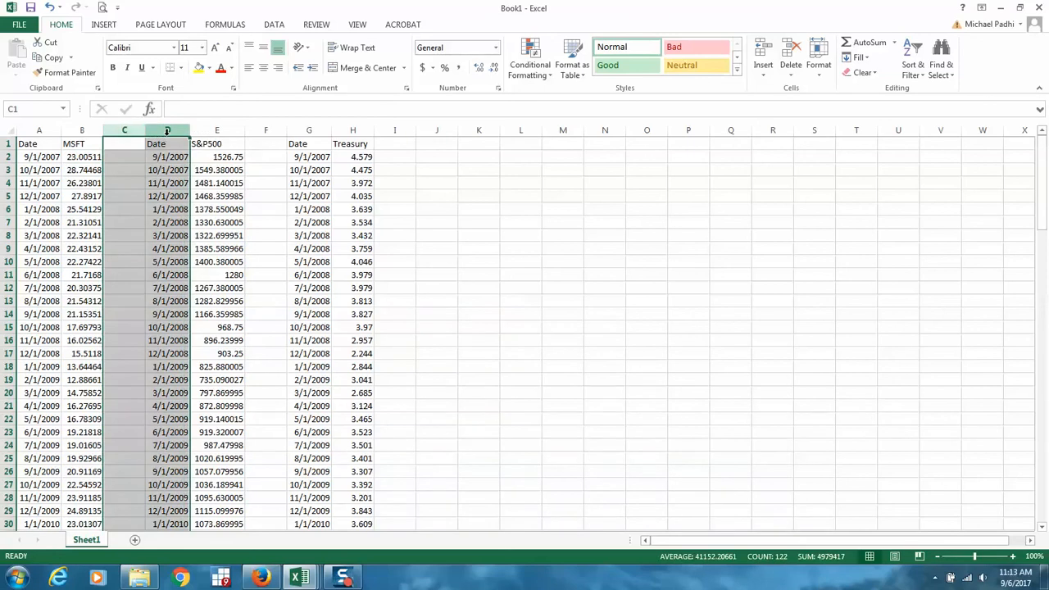
key(ctrl+minus)
drag(176, 130, 215, 131)
key(ctrl+minus)
click(188, 223)
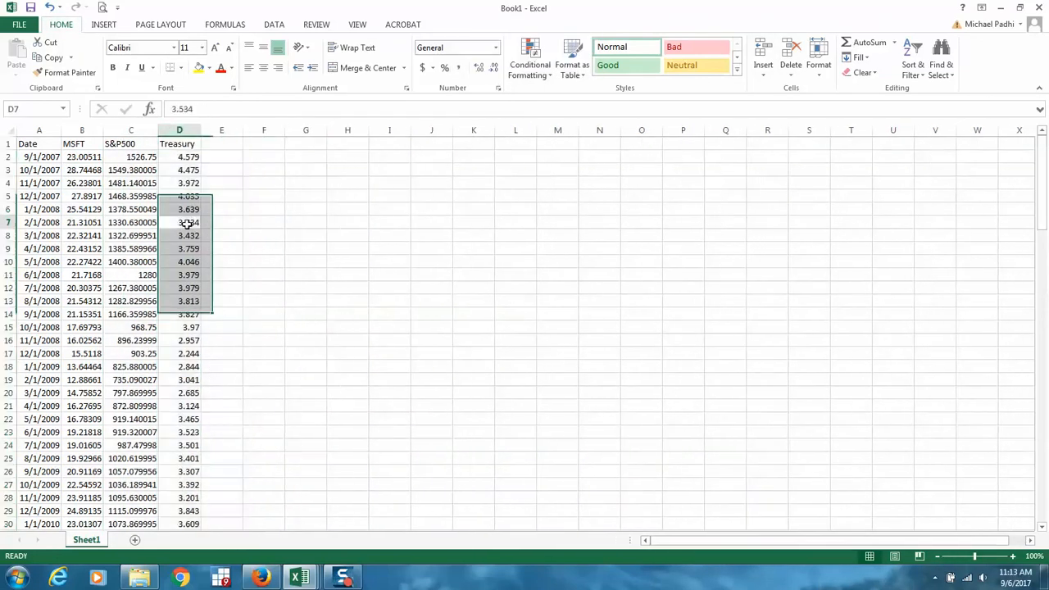